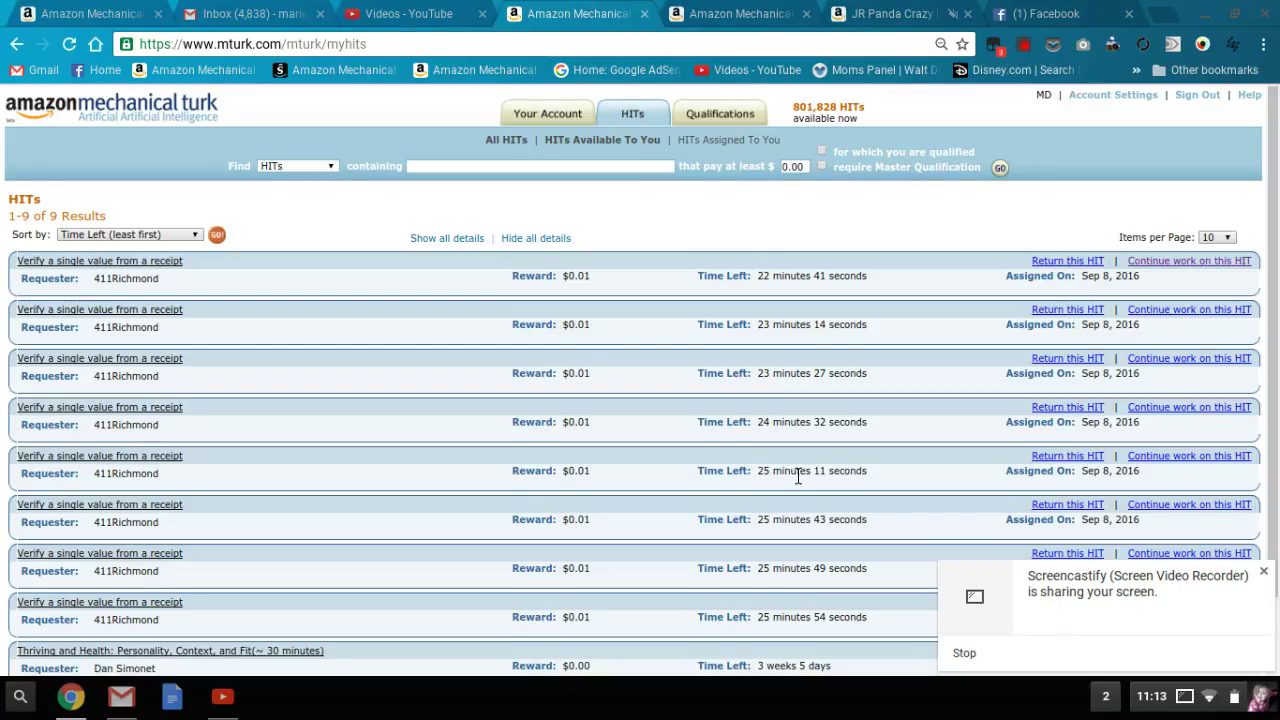
- Bring up the dashboard showing submitted, approved, rejected and pending HIT totals
click(124, 22)
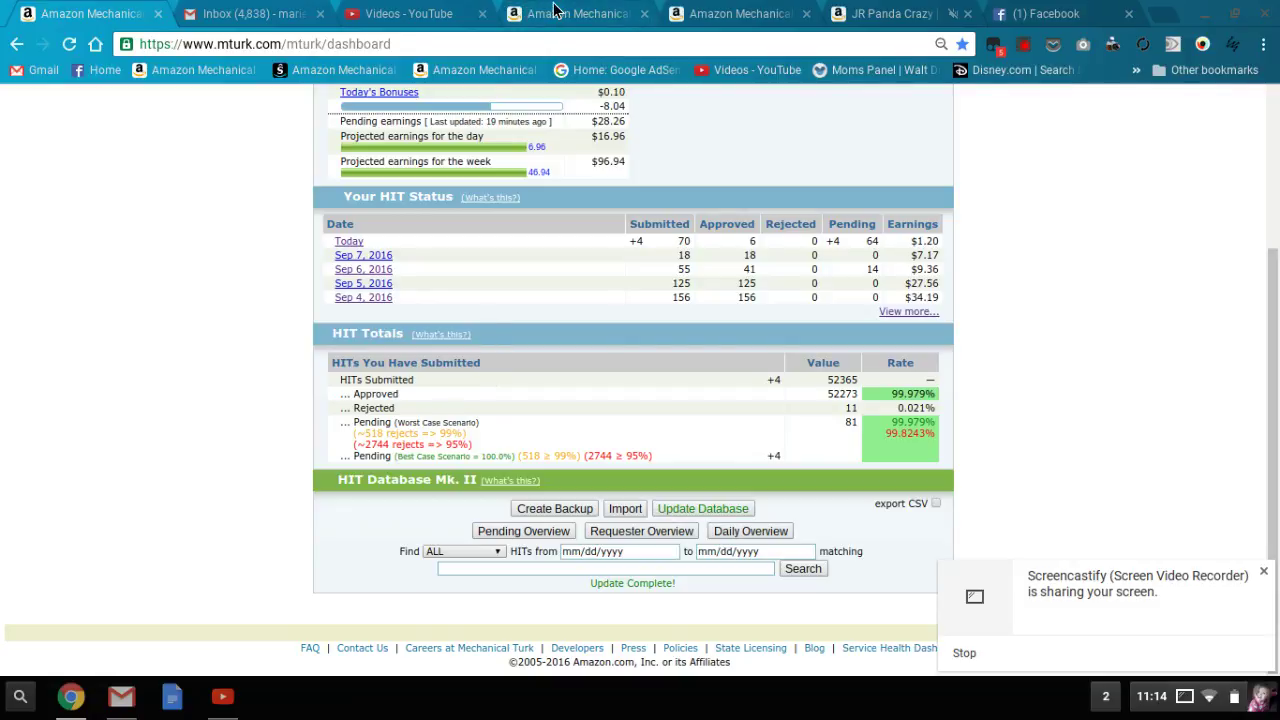
- Switch to the tab previewing the $0.25 company-description HIT
click(695, 12)
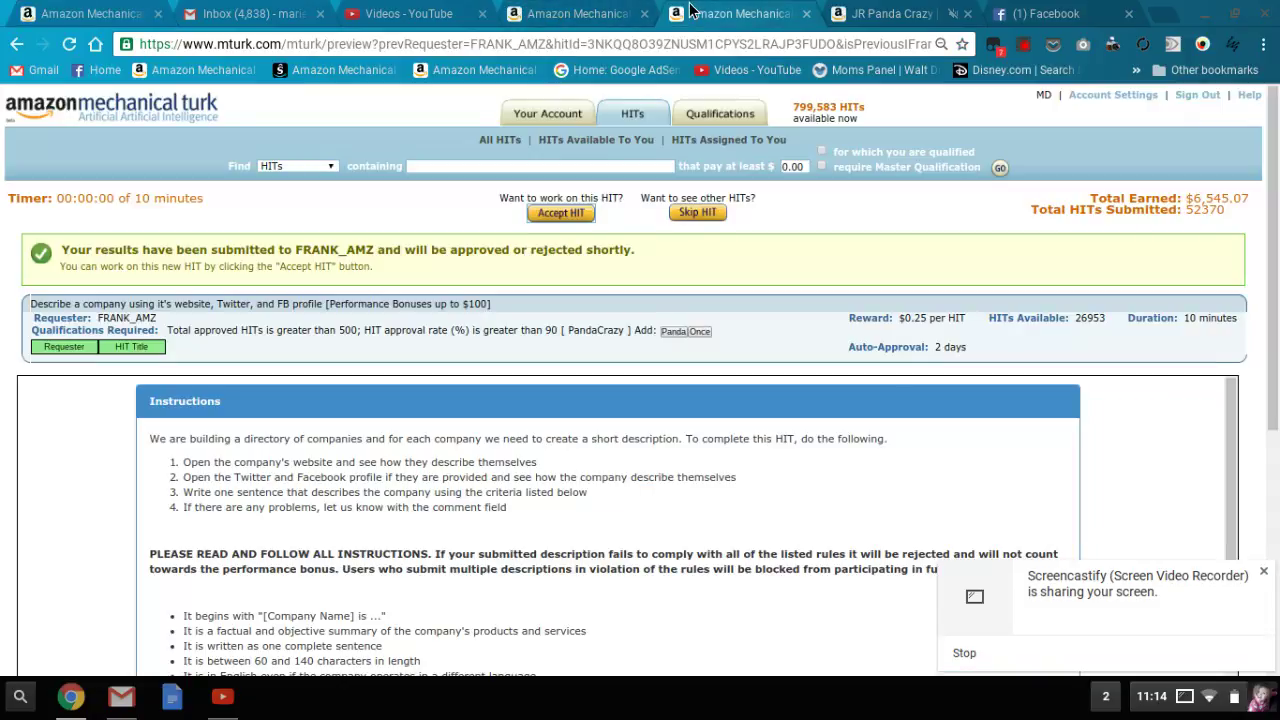
- Return to My HITs and refresh the list of nine assigned receipt HITs
click(576, 16)
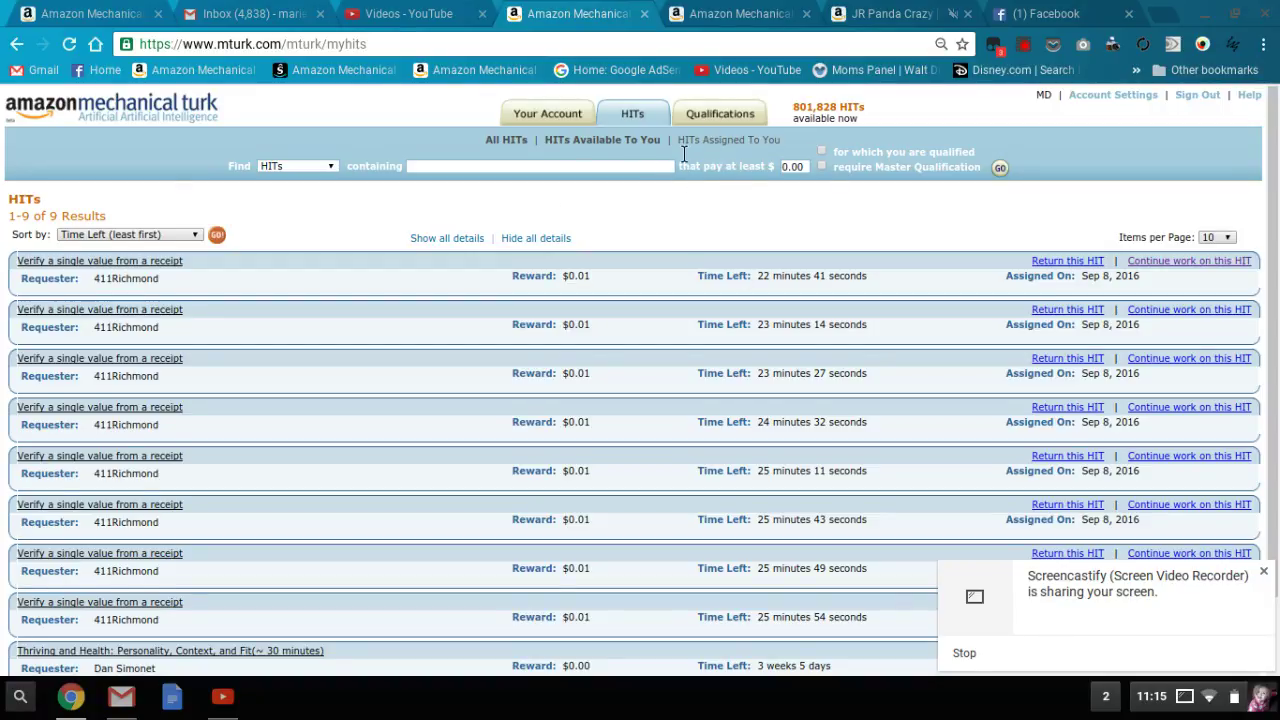
click(748, 145)
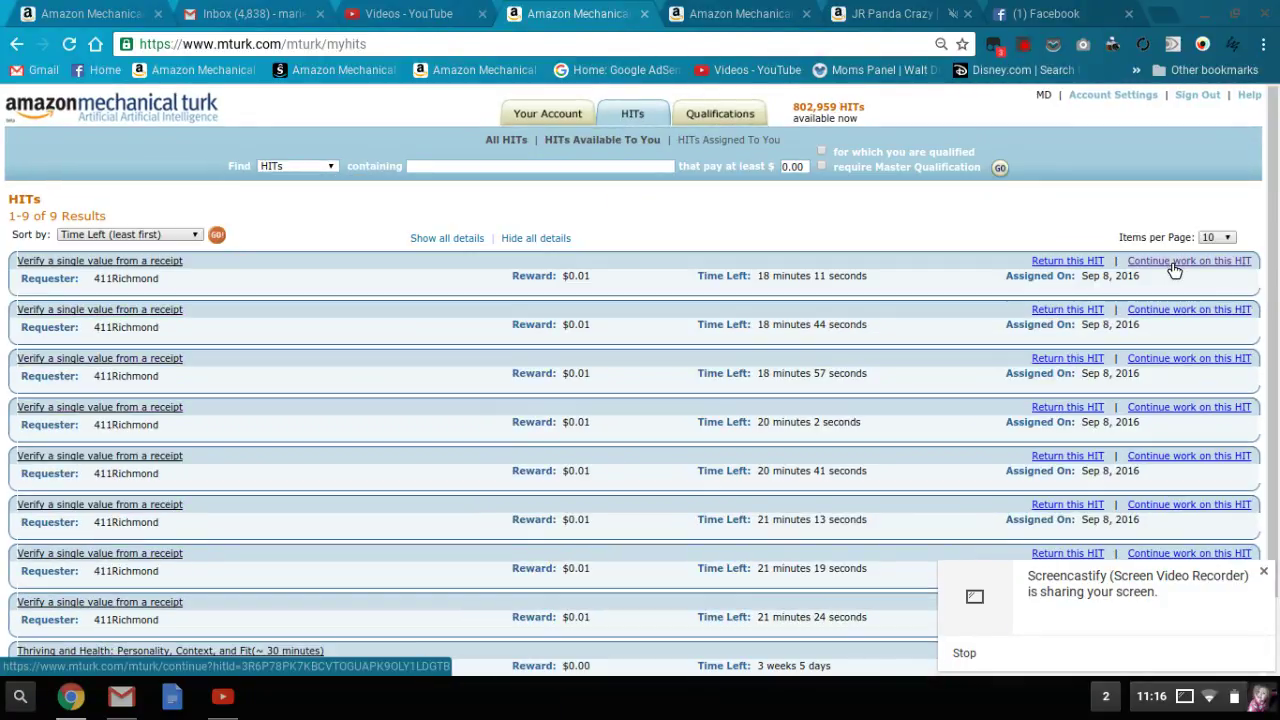
- Resume the Superstore receipt HIT, enter 72.00 as its final total, and submit
click(1167, 262)
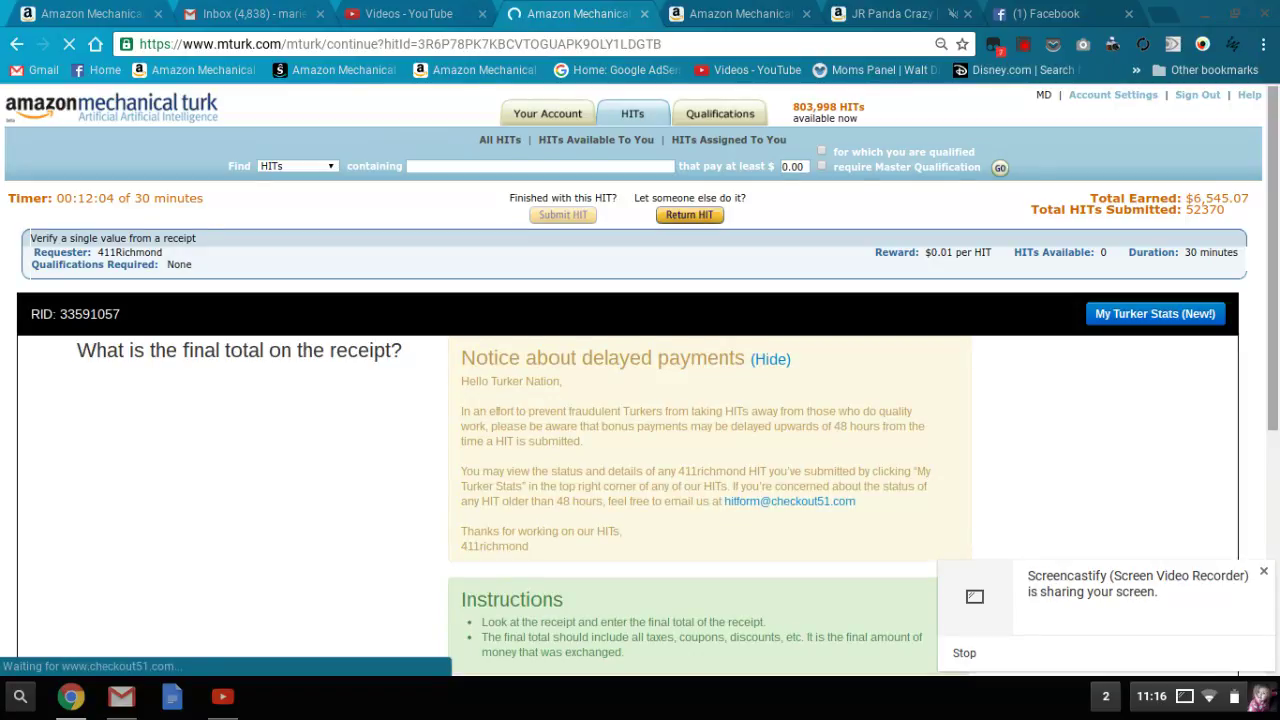
scroll(1276, 250, down, 1)
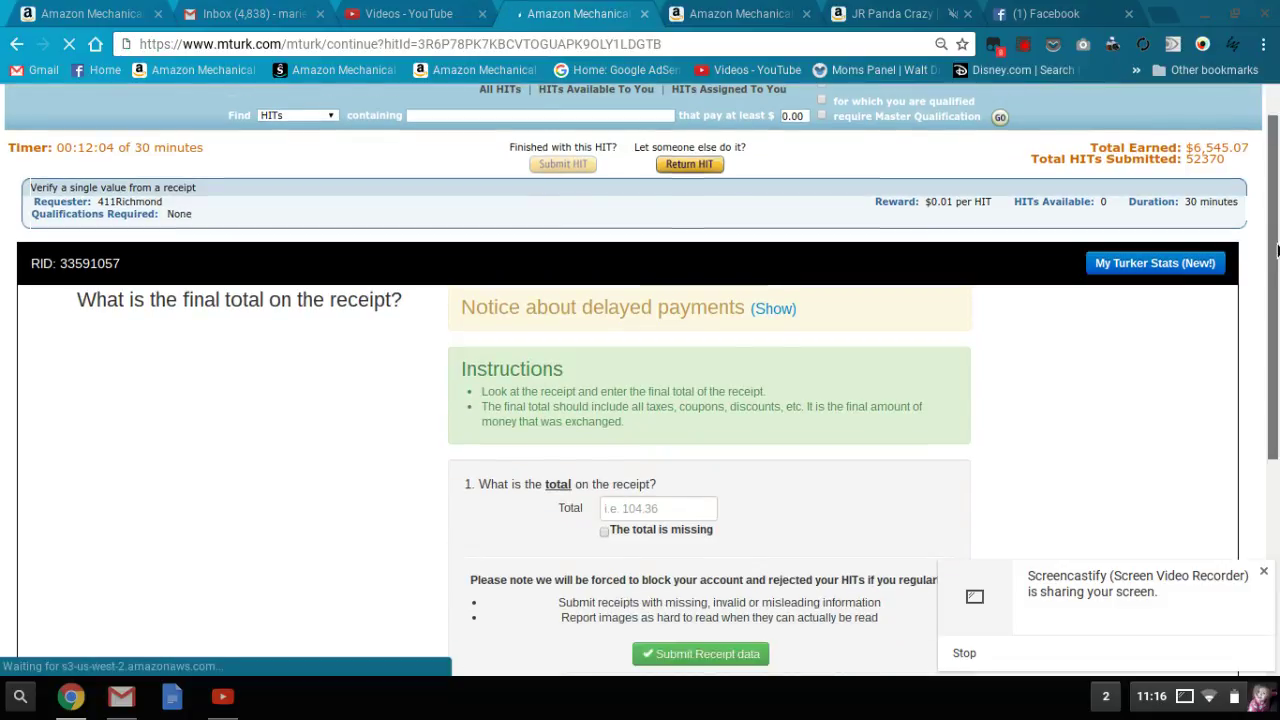
scroll(1276, 250, down, 1)
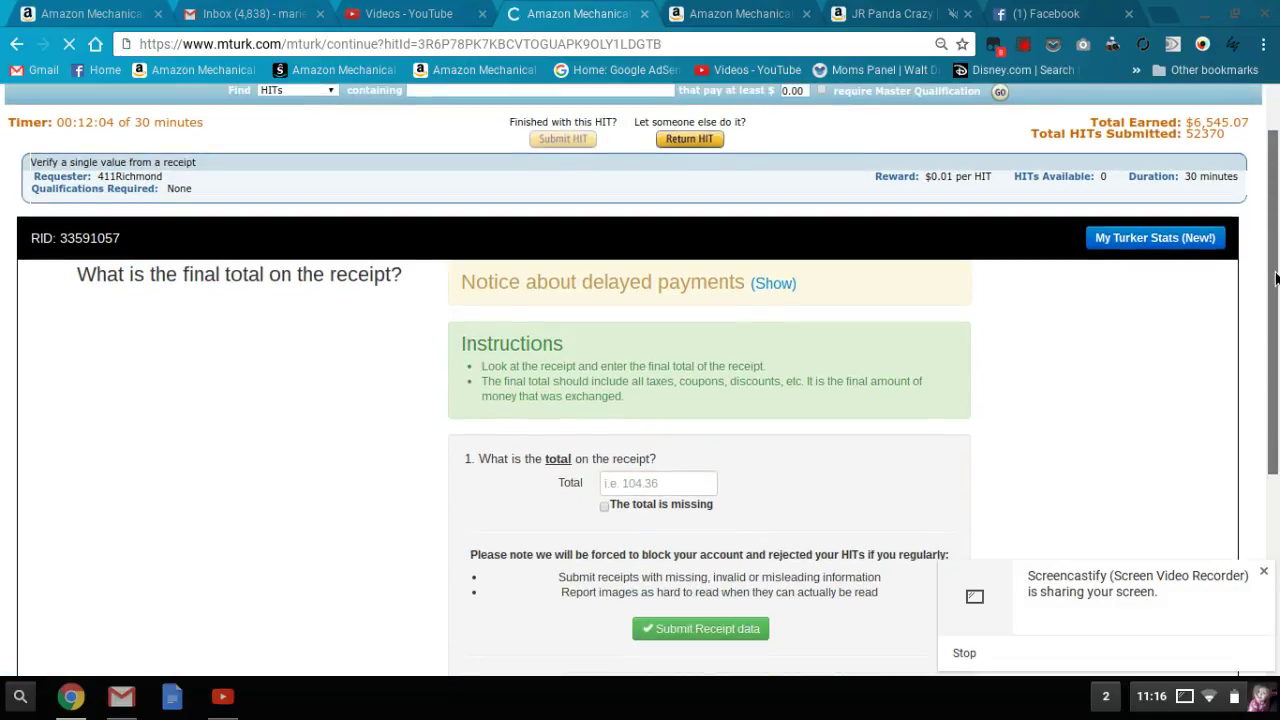
scroll(1275, 285, down, 1)
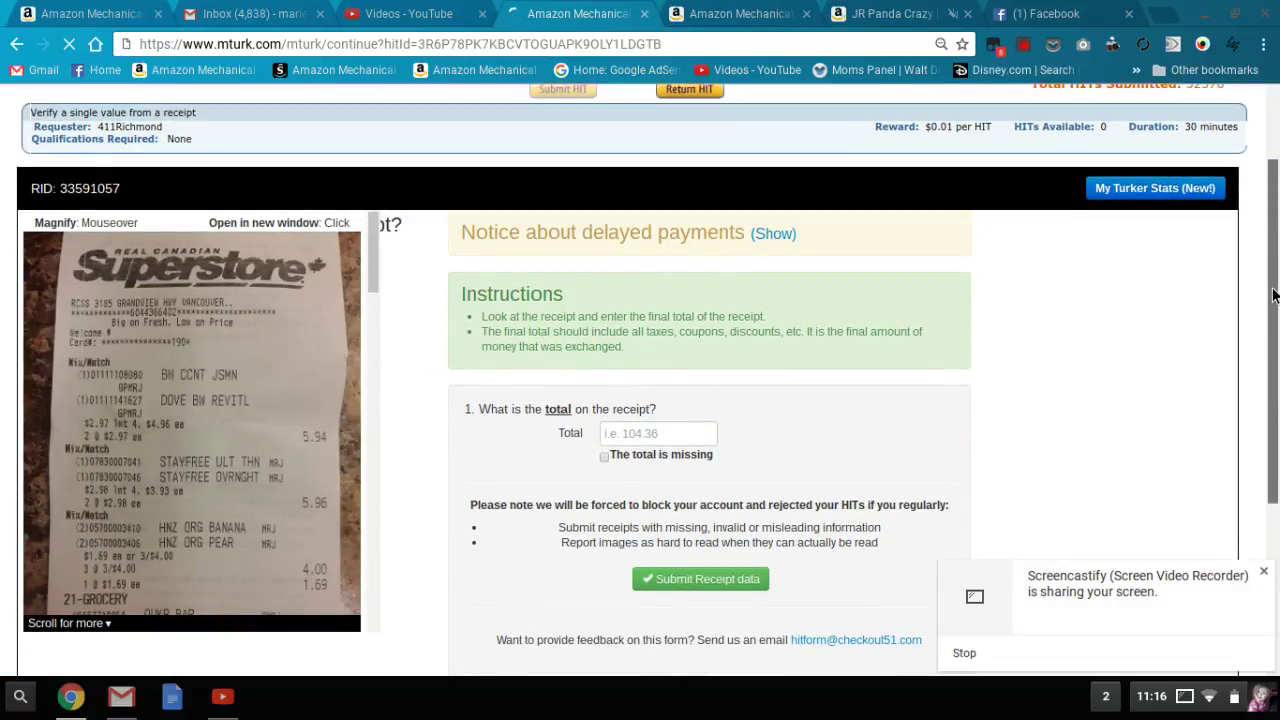
scroll(1273, 297, down, 1)
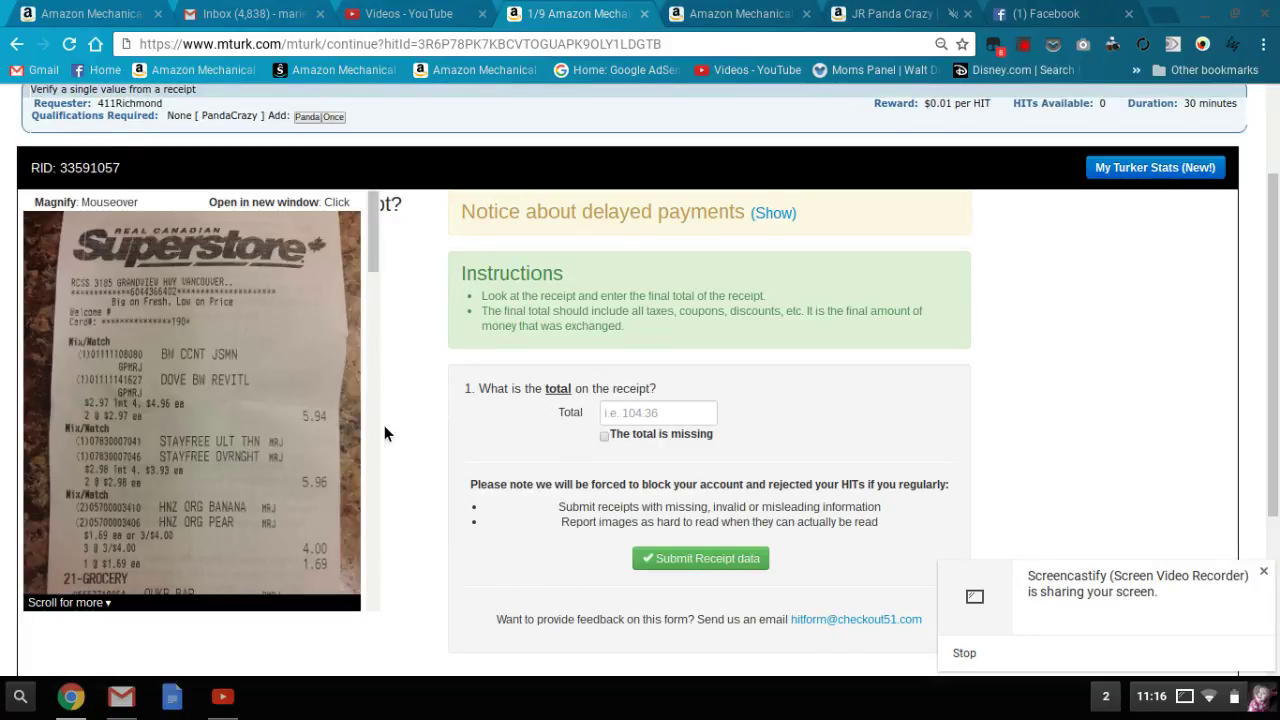
scroll(374, 437, down, 1)
scroll(374, 437, down, 10)
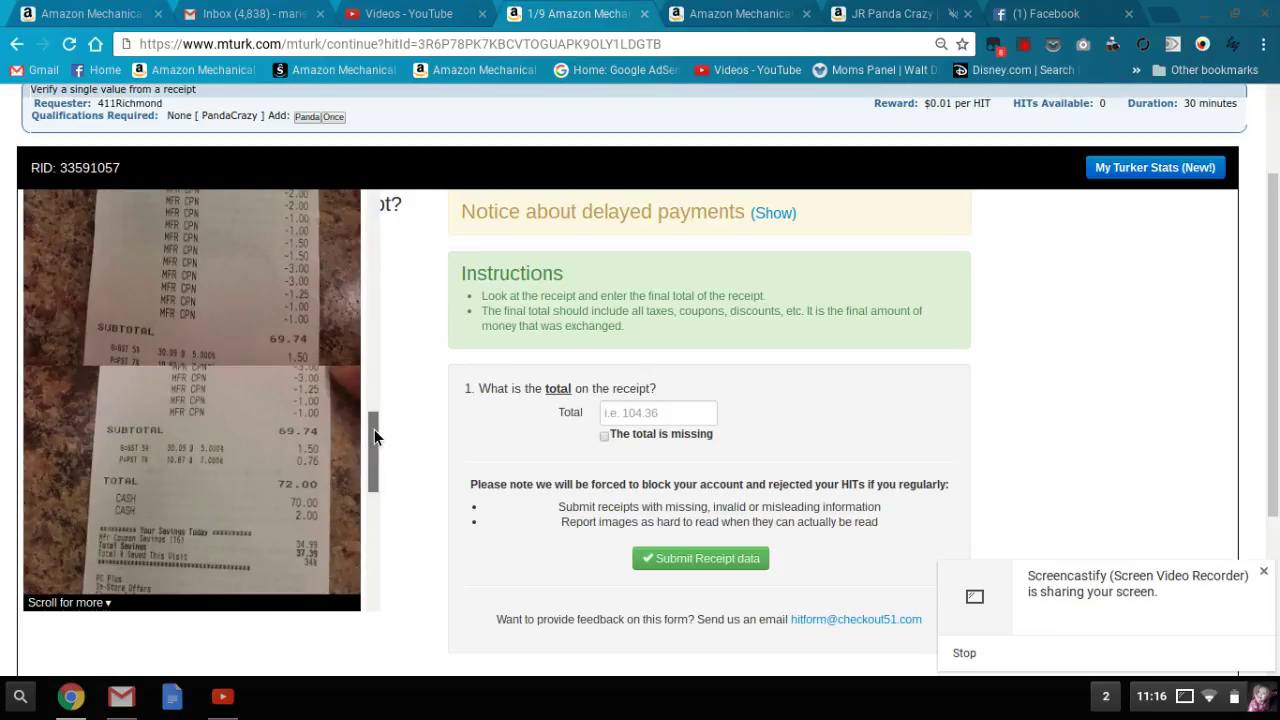
drag(372, 466, 368, 362)
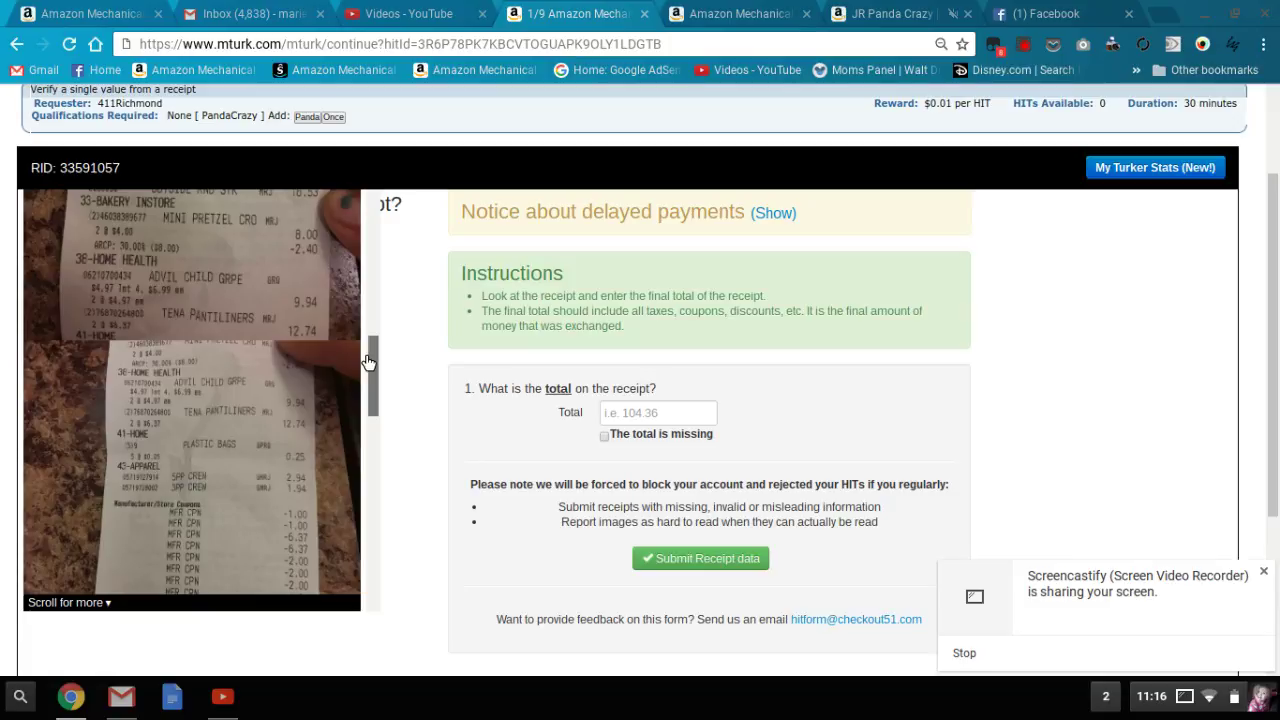
drag(368, 362, 367, 471)
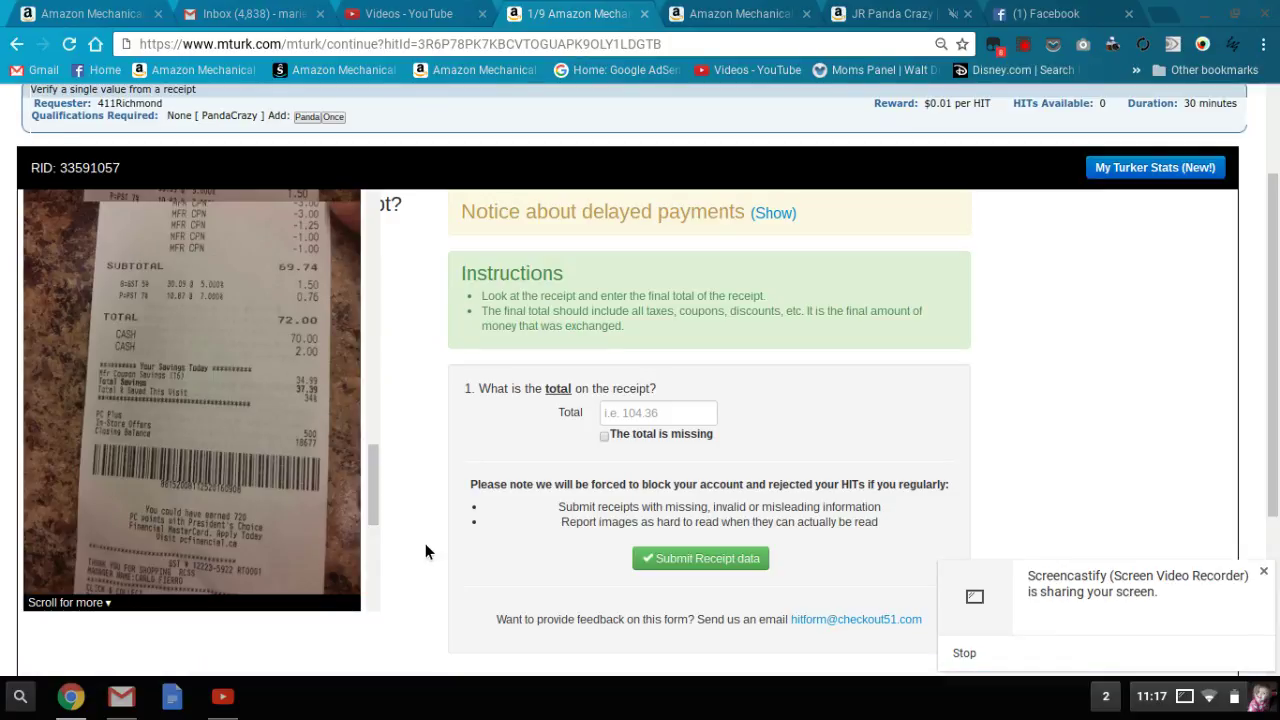
click(655, 415)
text(72.00)
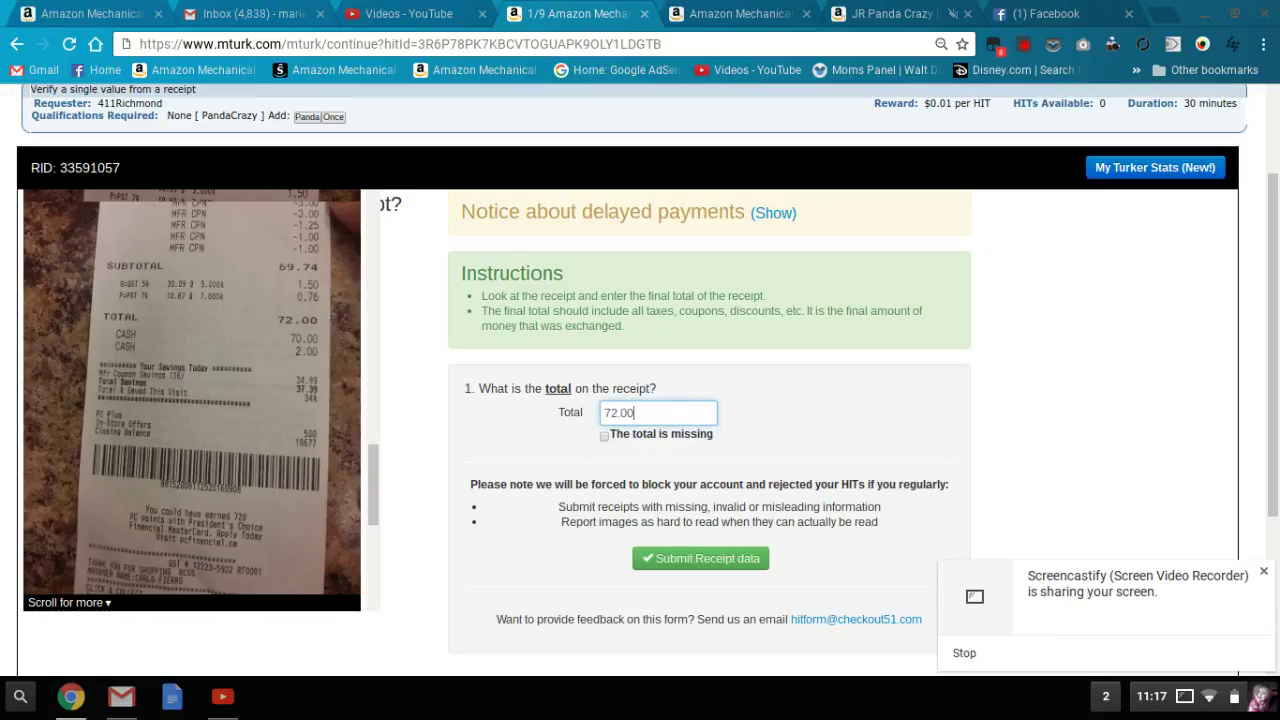
click(710, 560)
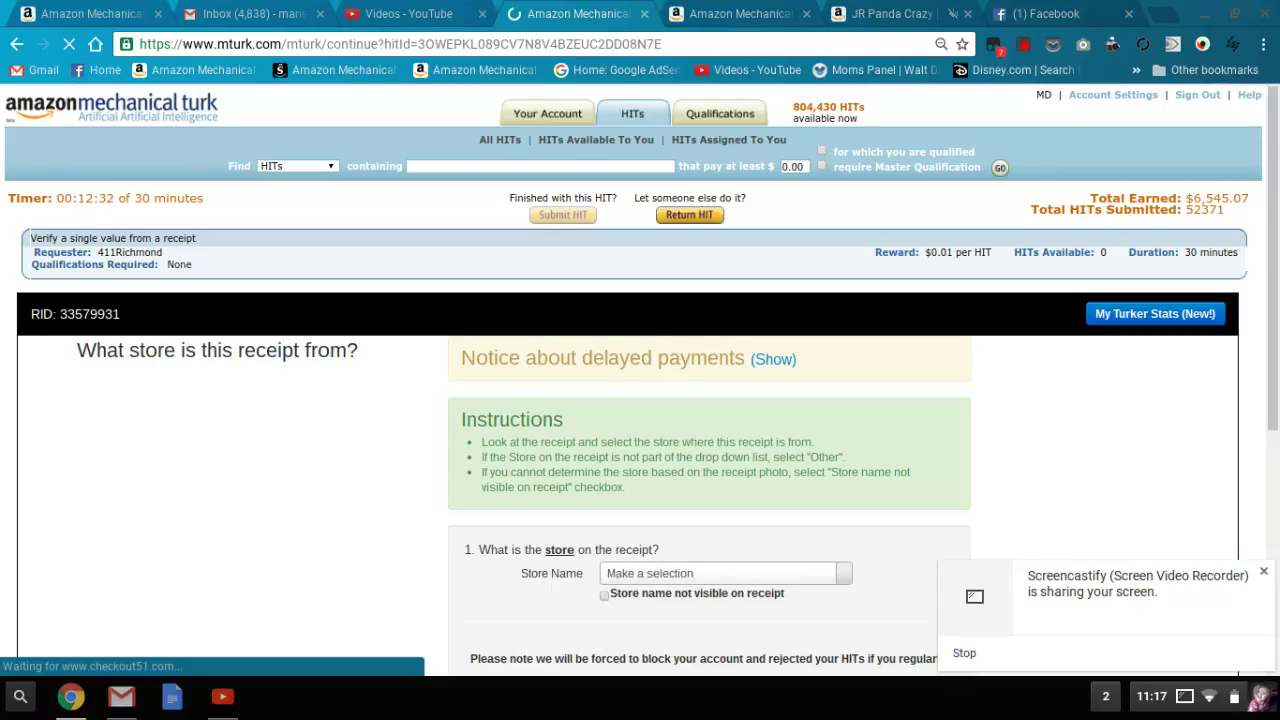
- Search Minyards in Store Name, choose 'Other (not listed above)', and submit the receipt
scroll(1276, 390, down, 1)
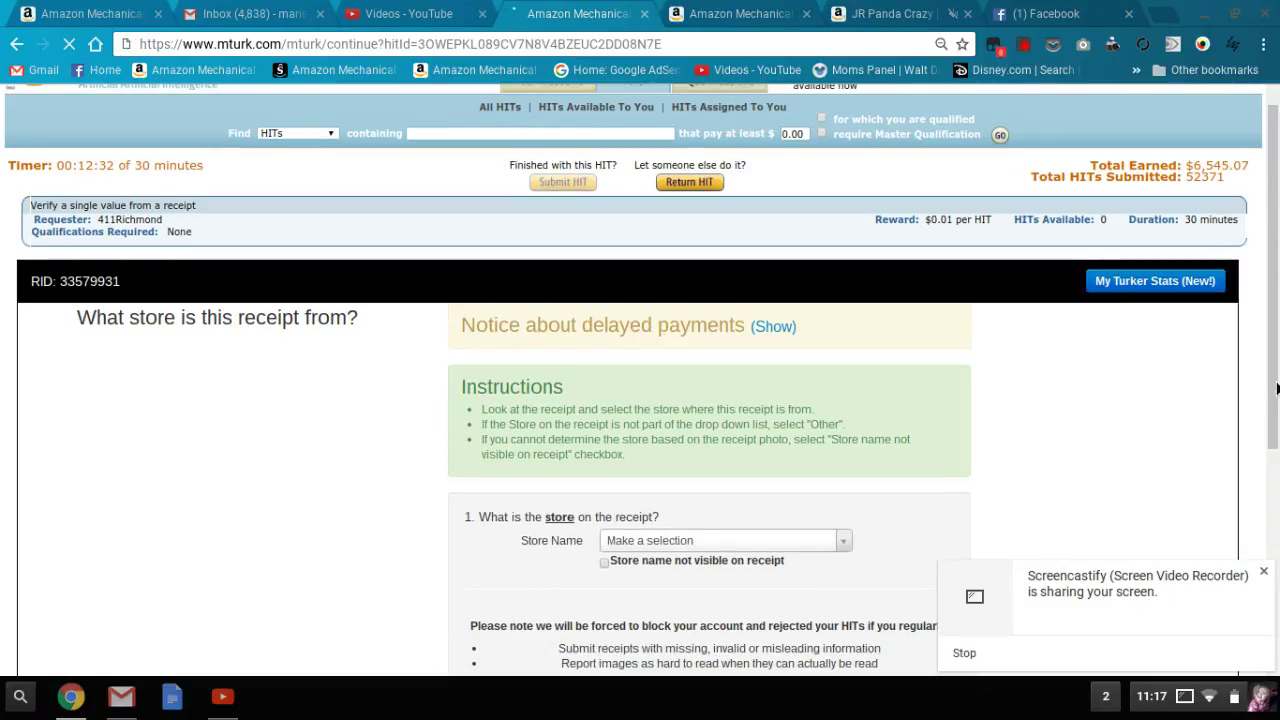
scroll(1276, 405, down, 3)
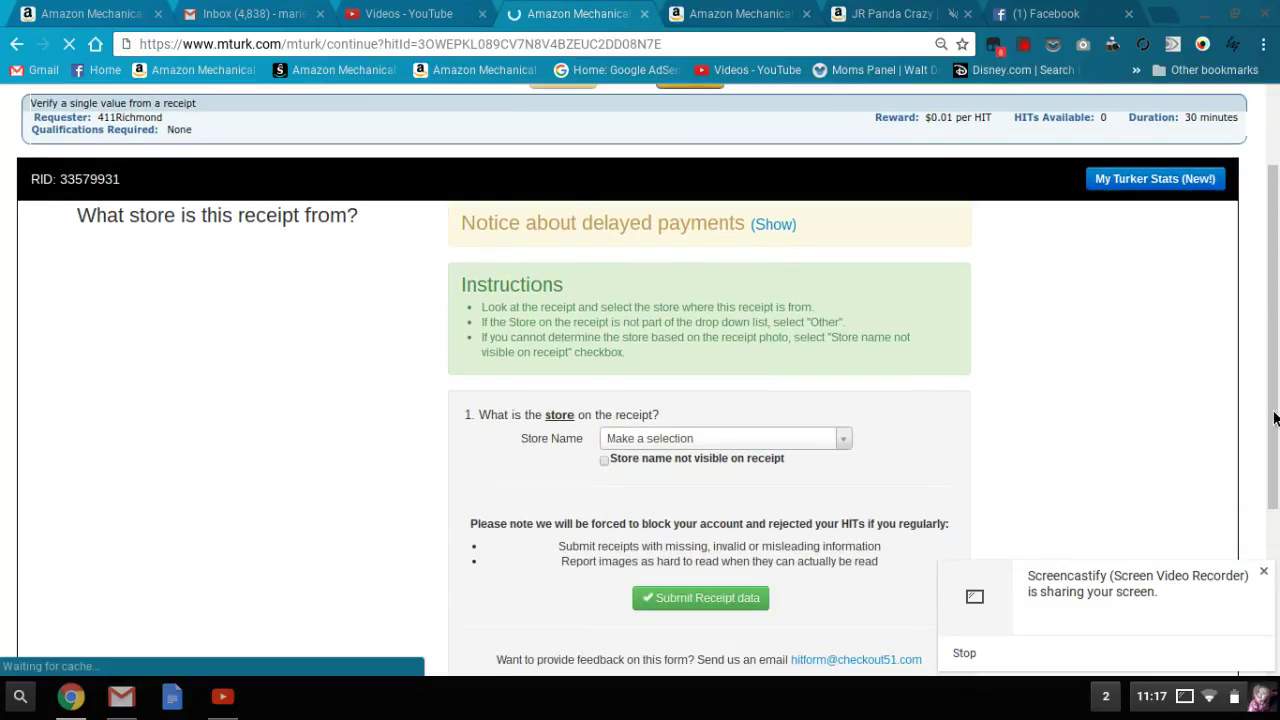
scroll(1275, 425, down, 2)
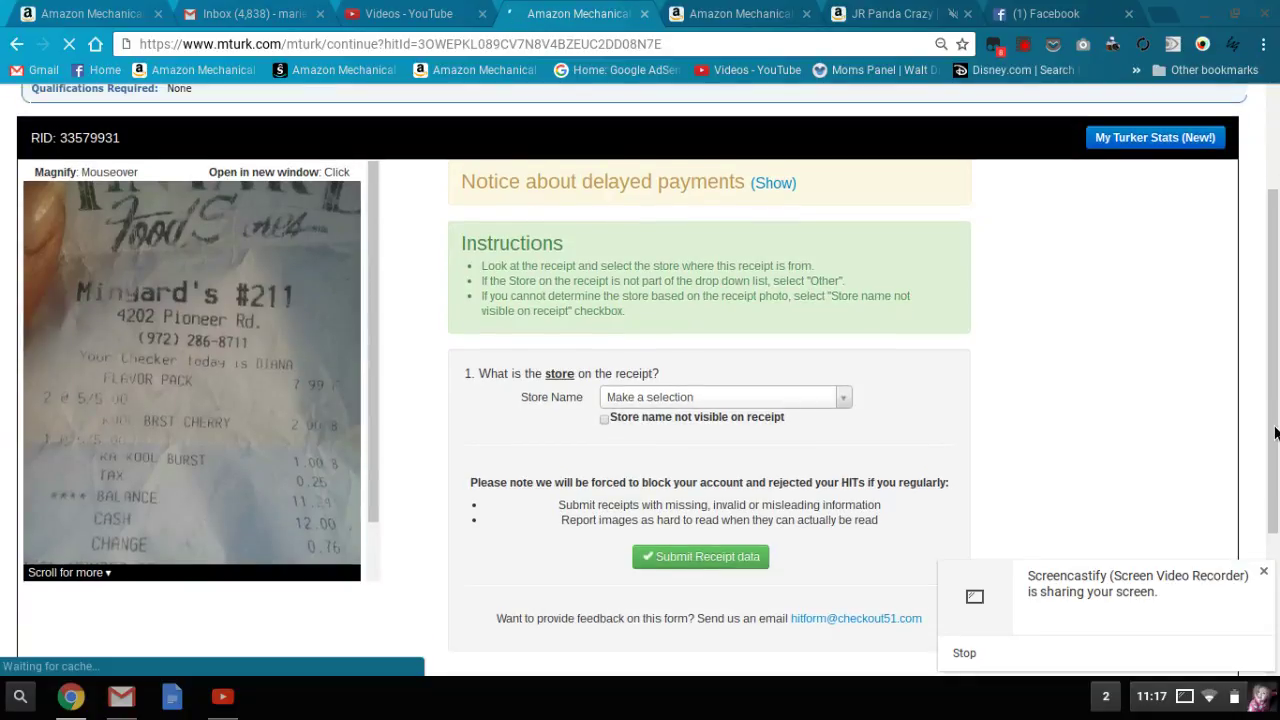
scroll(964, 413, down, 1)
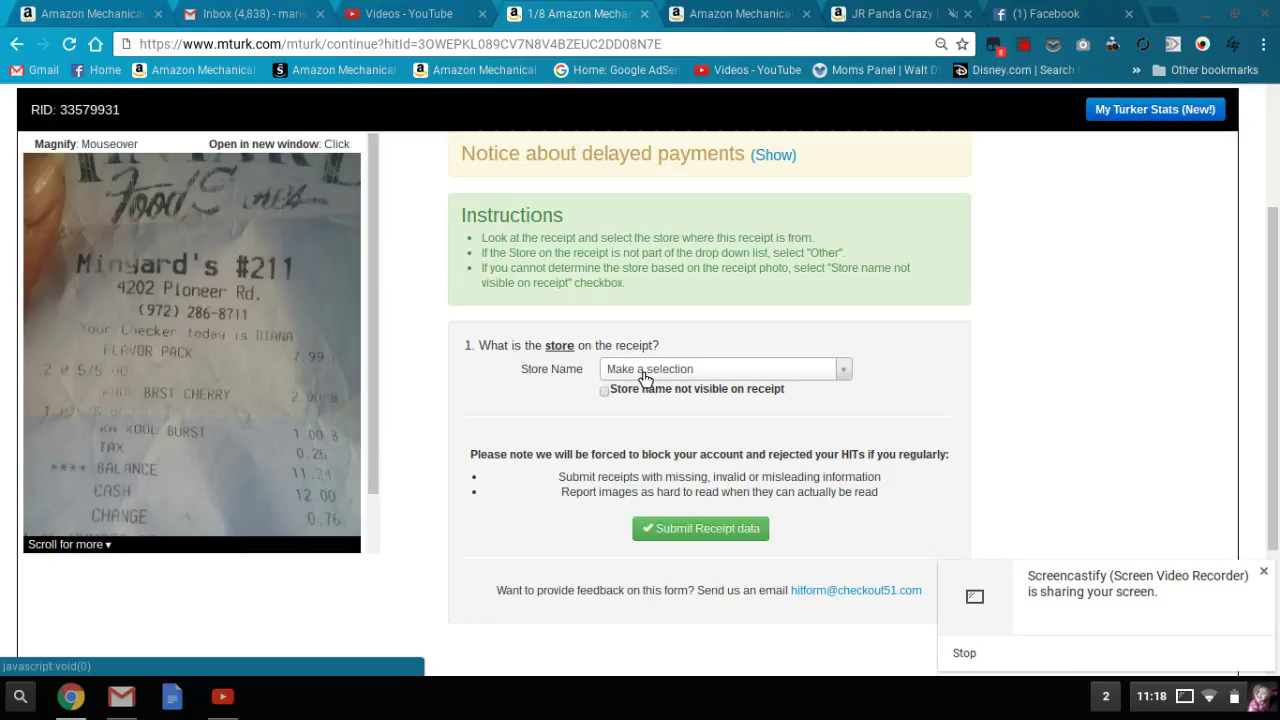
click(725, 369)
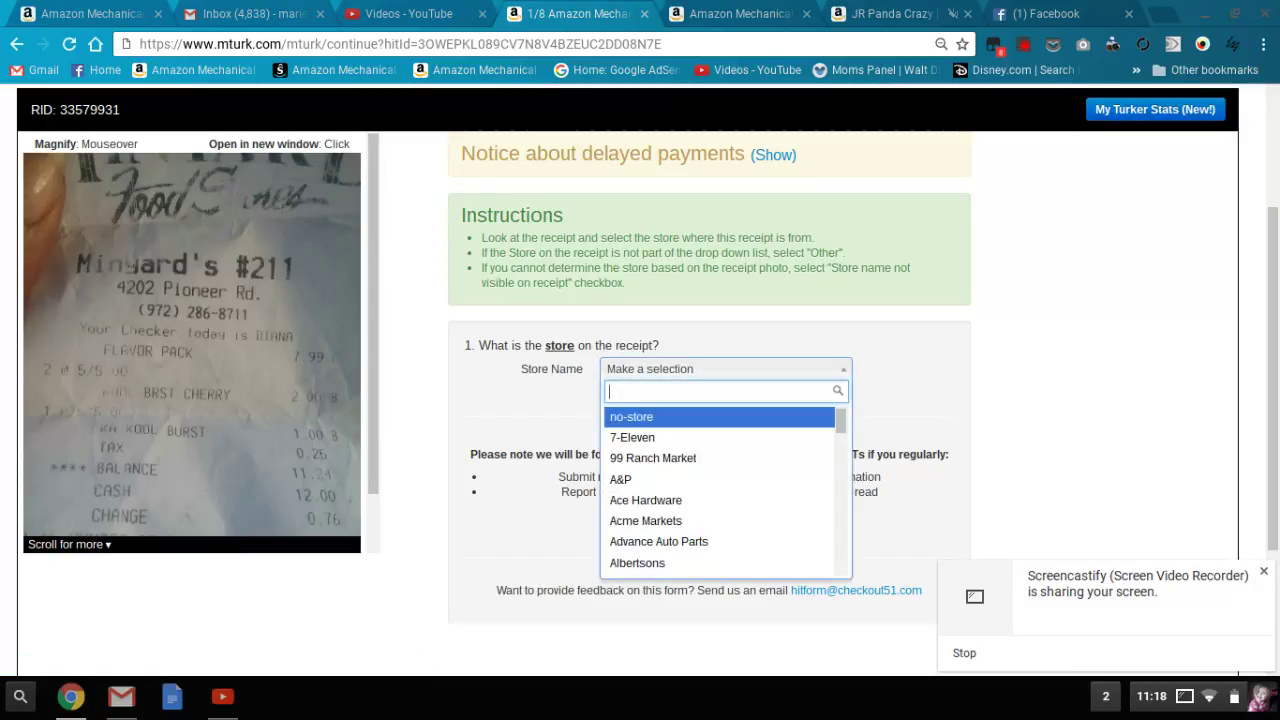
text(Minyards)
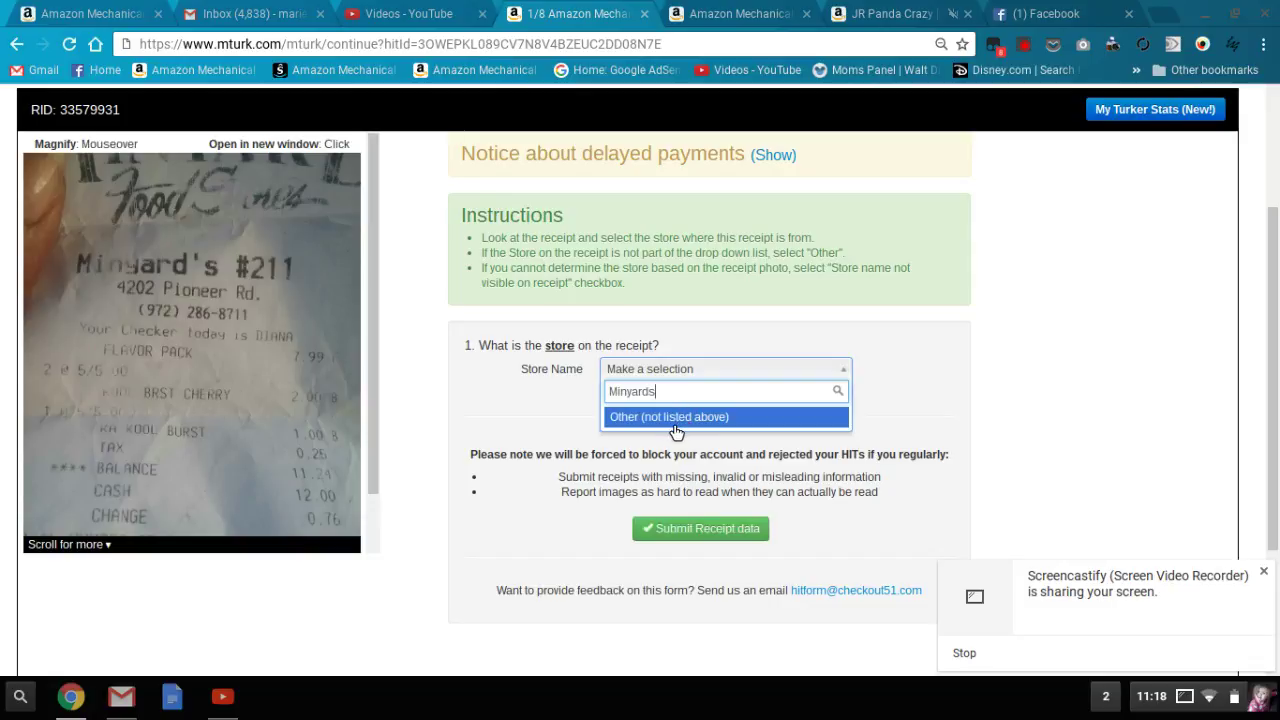
click(676, 418)
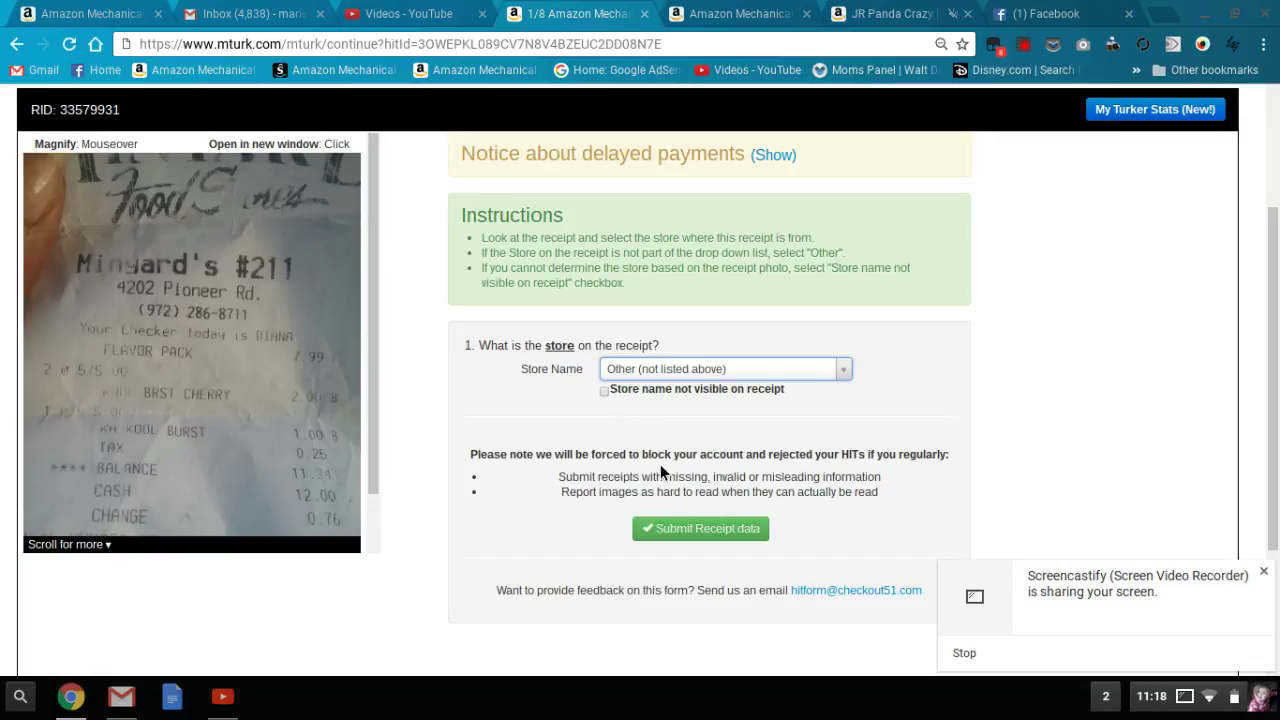
click(683, 537)
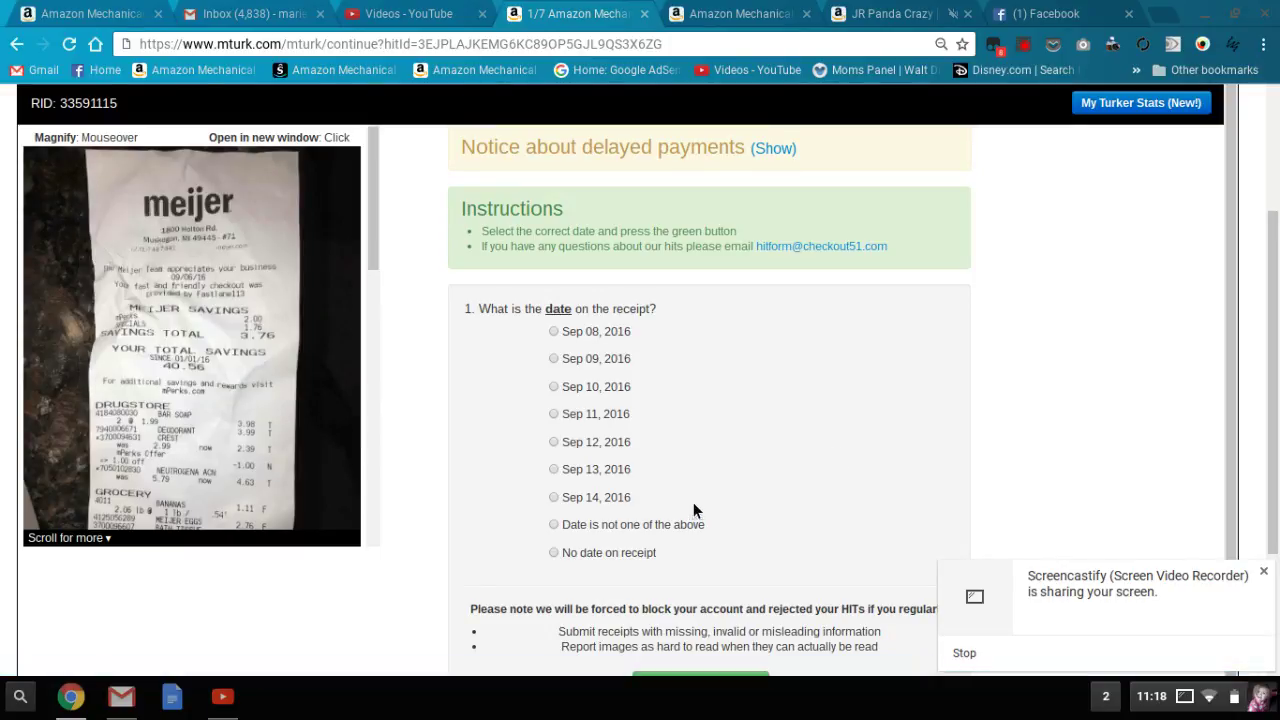
- Mark the date as unlisted, pick 09/06/2016 in the calendar, then submit and confirm
click(643, 524)
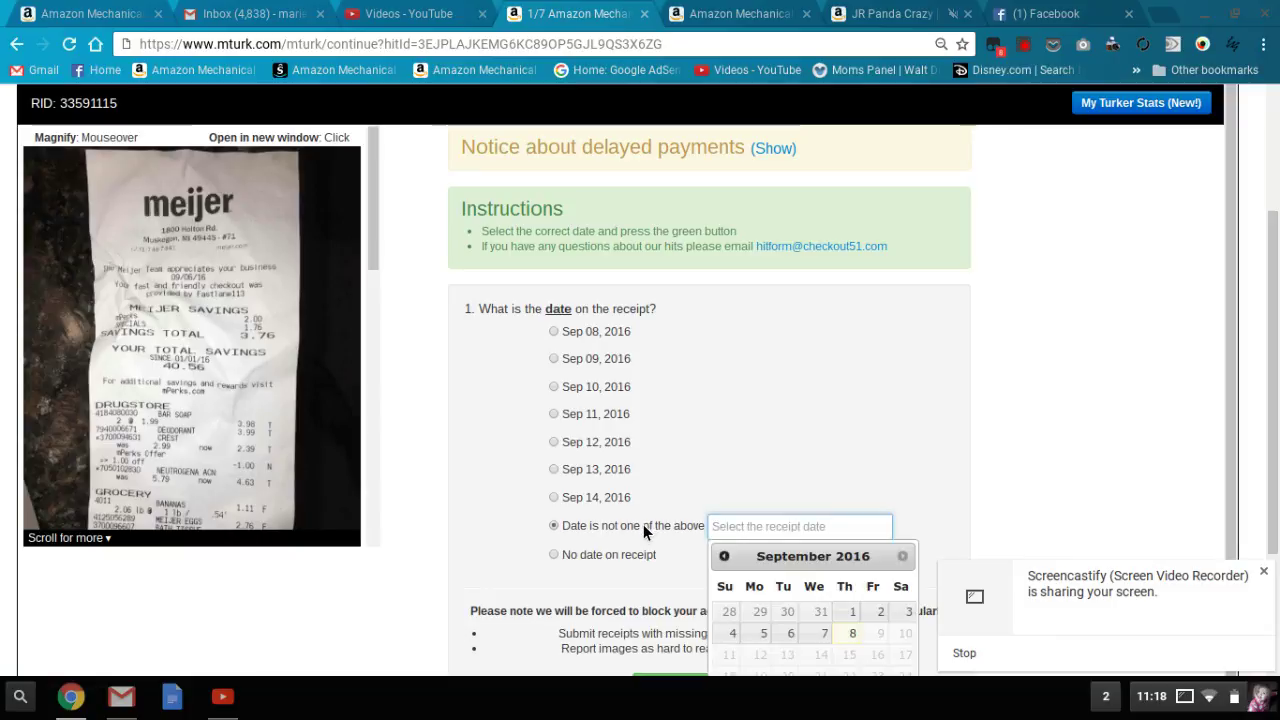
click(790, 633)
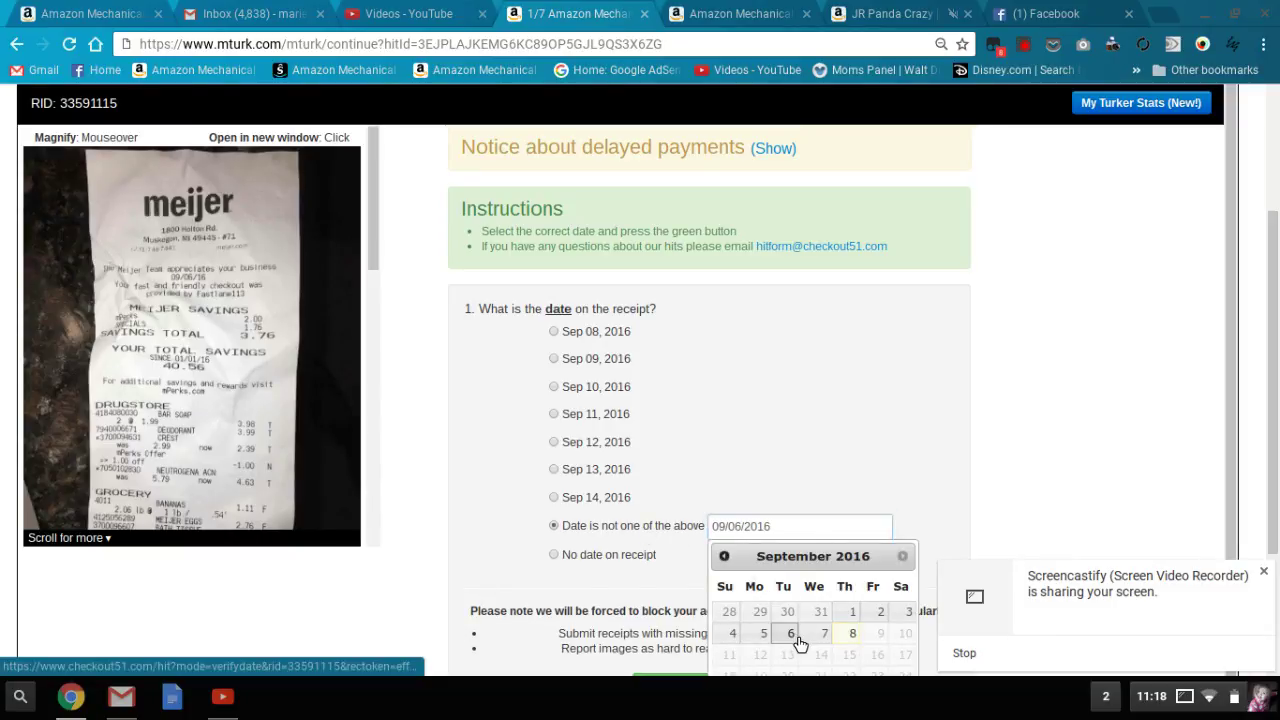
scroll(917, 486, down, 1)
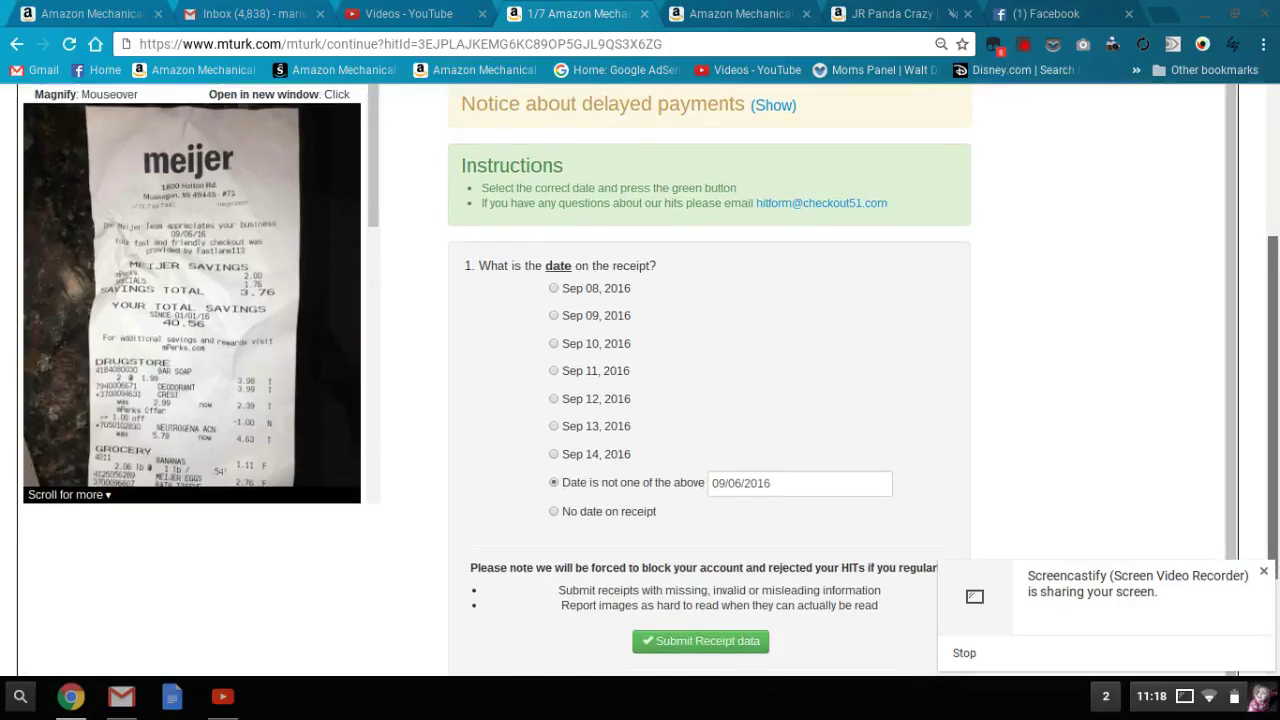
click(738, 611)
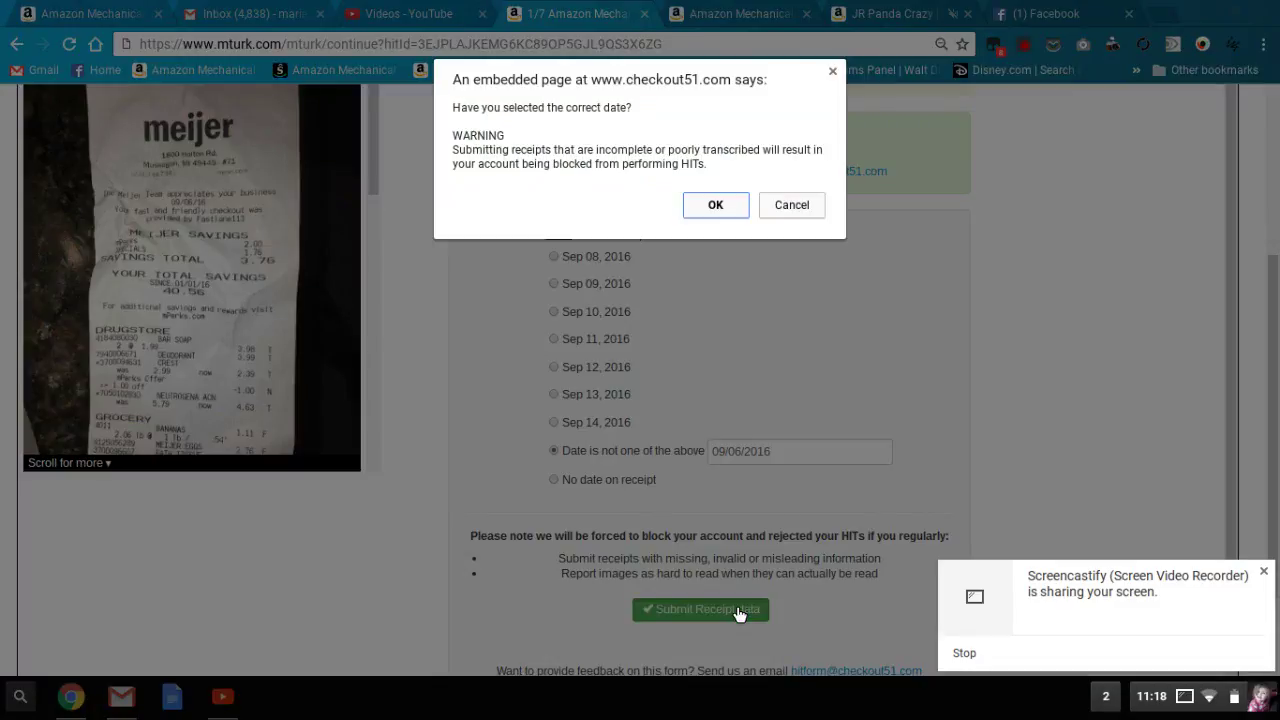
click(717, 208)
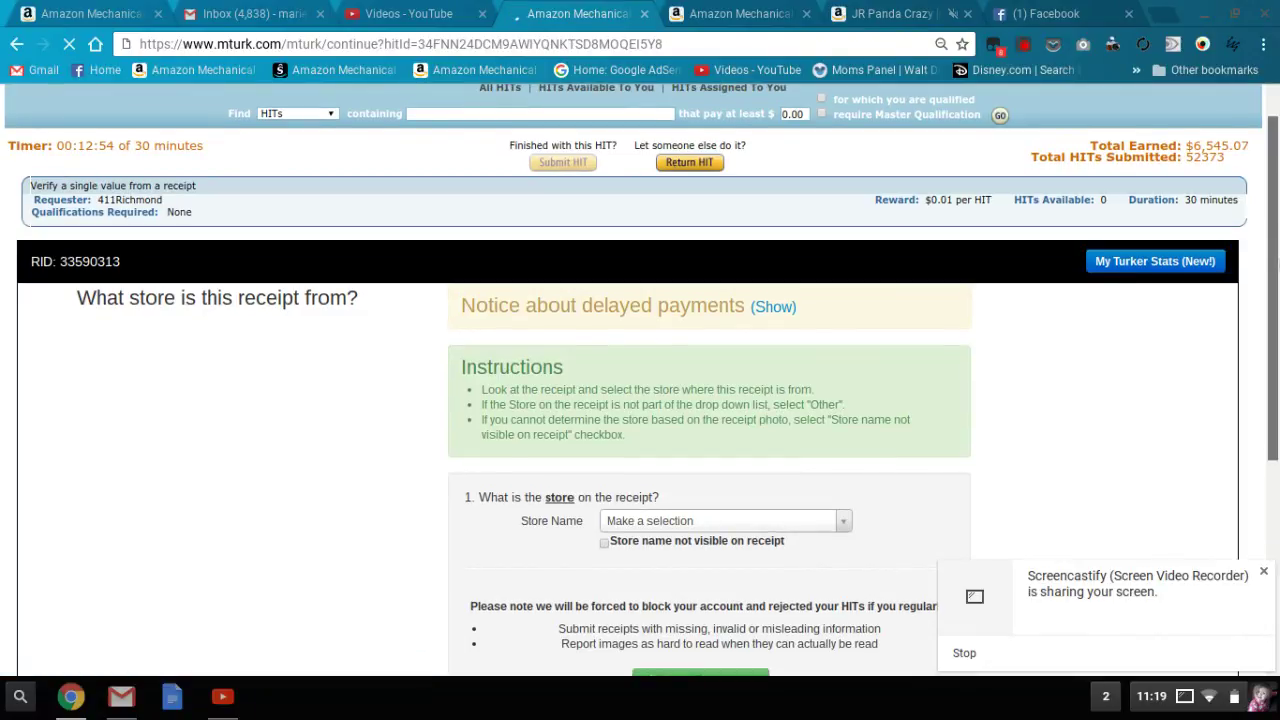
- Search 'Jean C' in Store Name, choose Jean Coutu, and submit the receipt
scroll(1277, 280, down, 2)
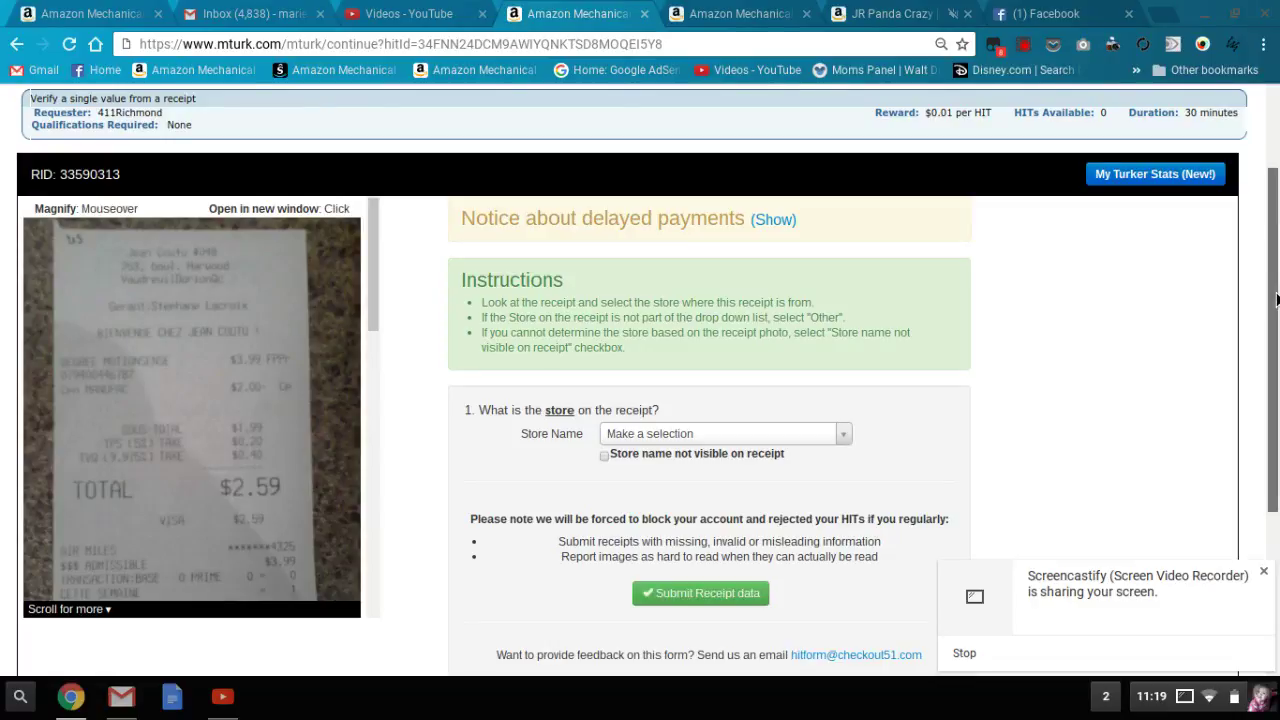
scroll(1277, 297, down, 1)
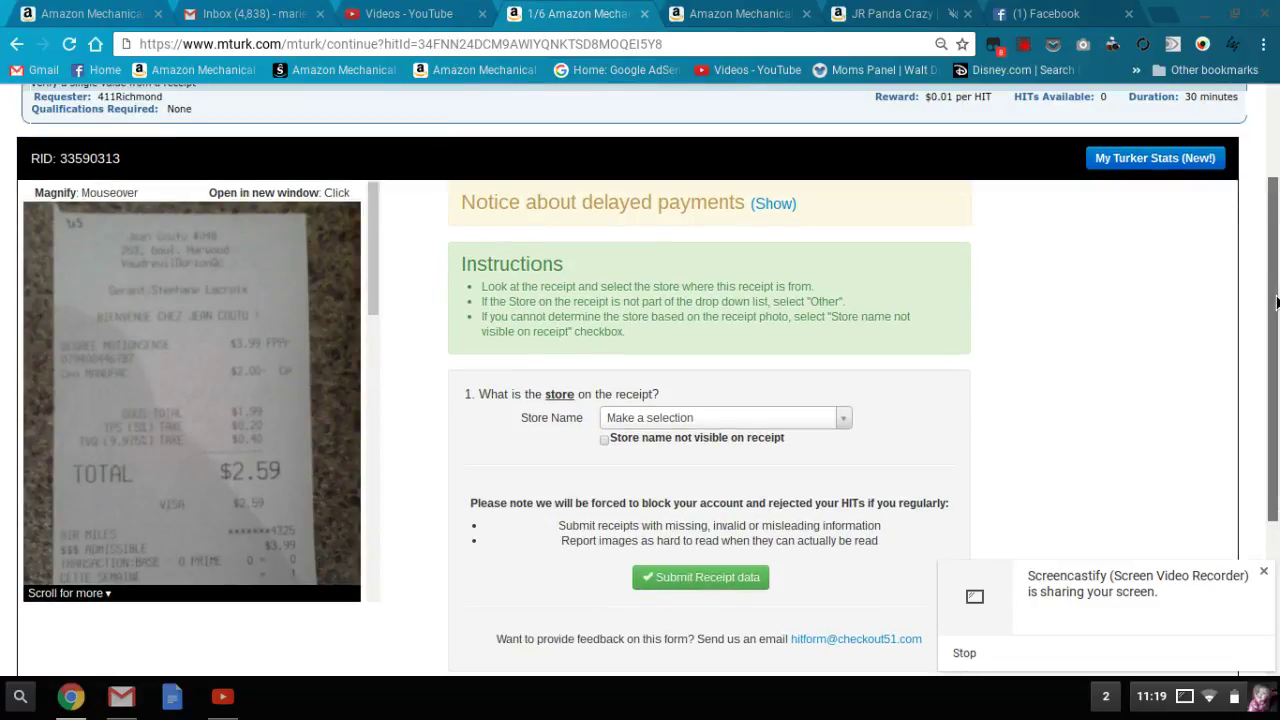
scroll(1277, 307, down, 1)
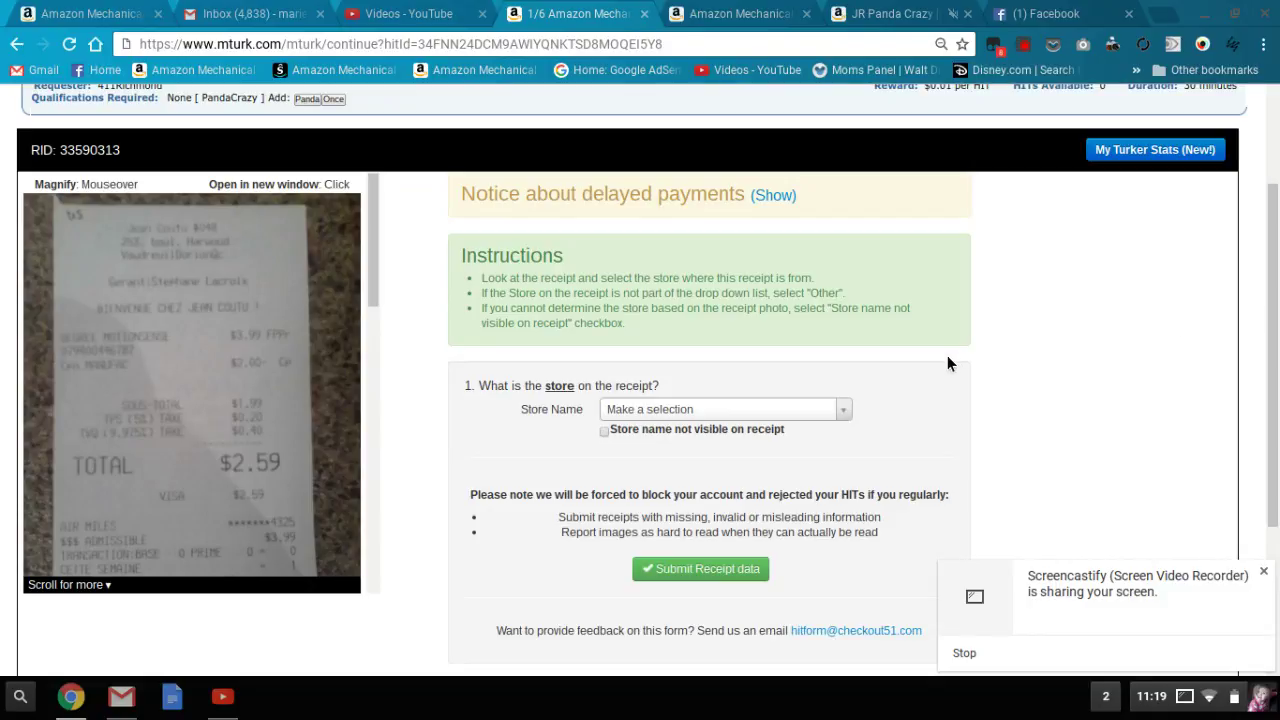
click(720, 411)
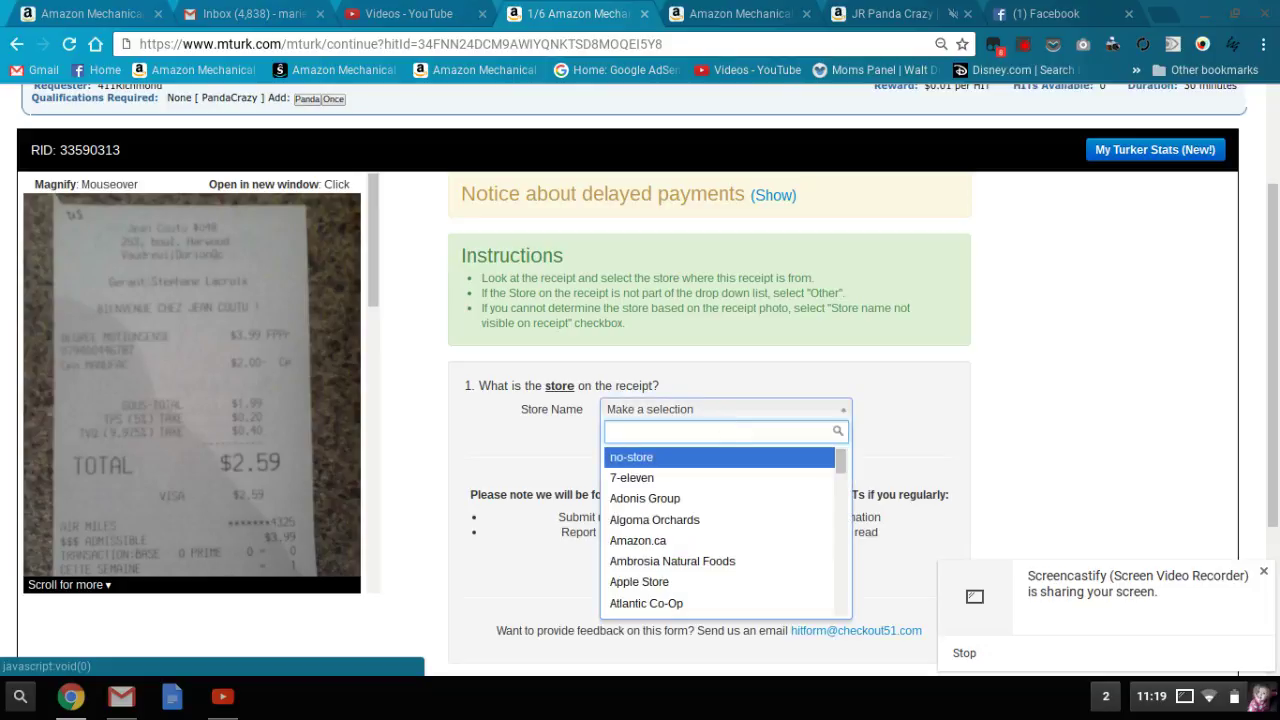
text(Jean C)
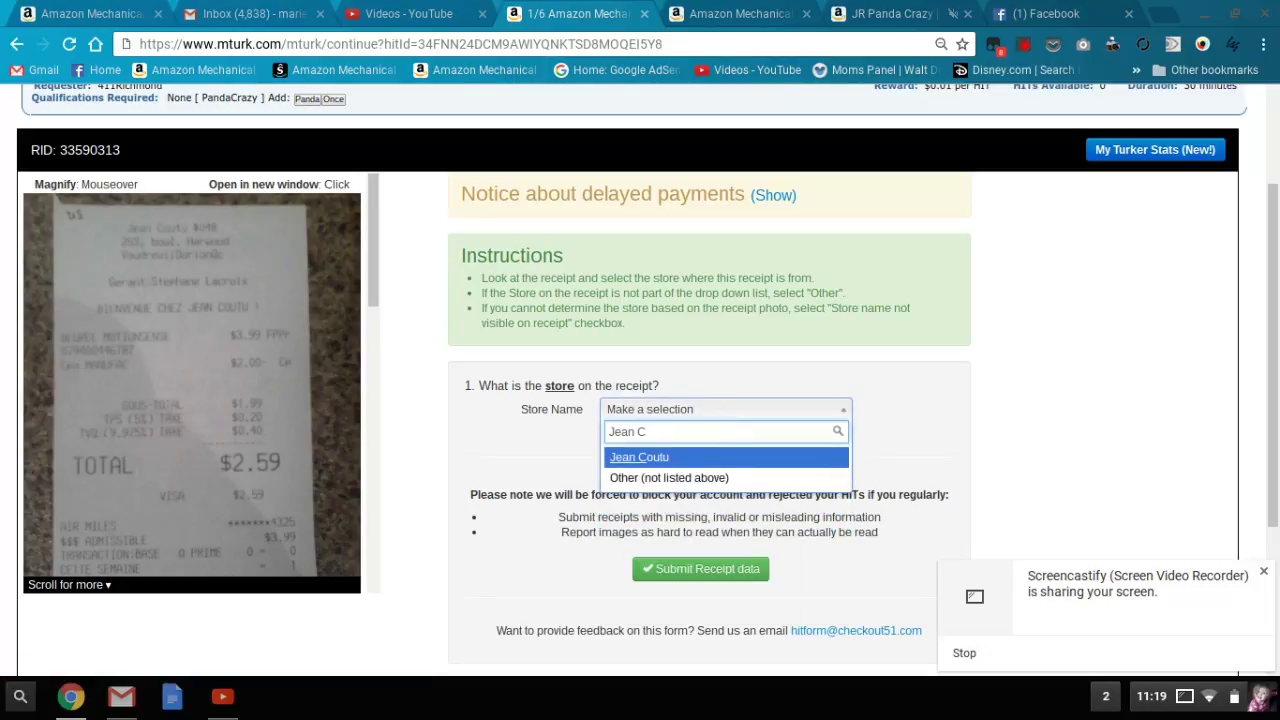
click(666, 462)
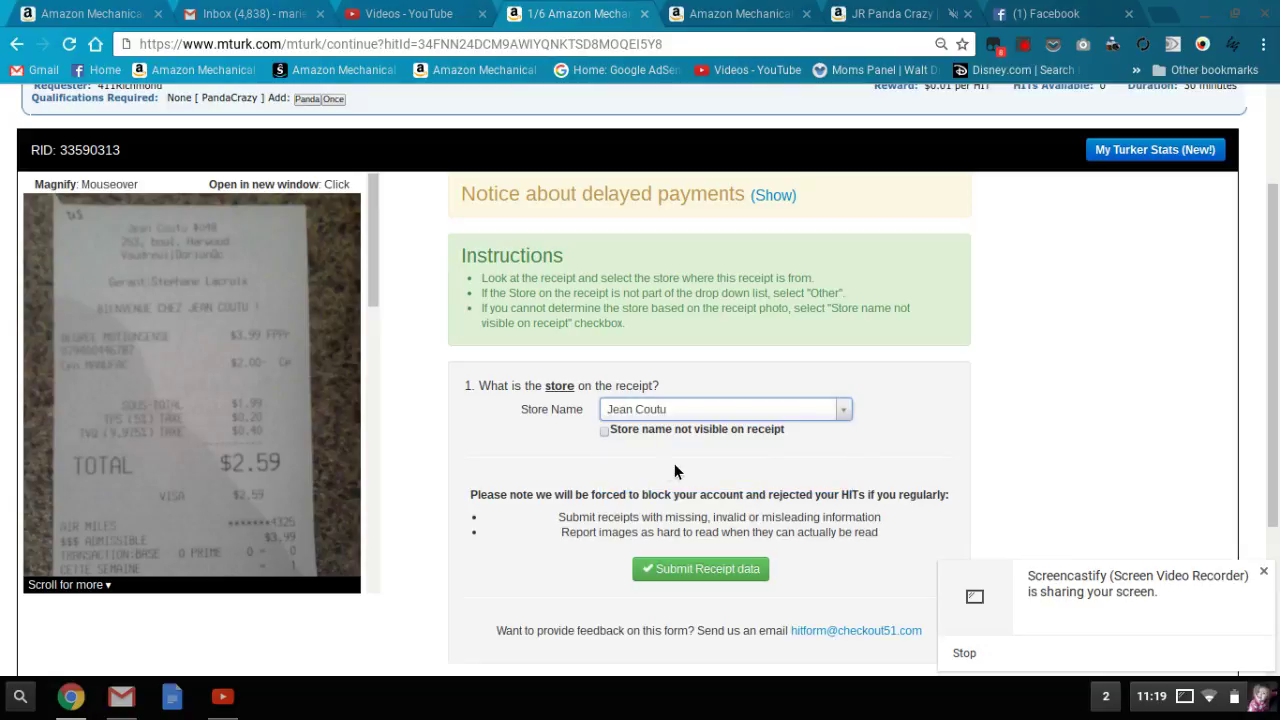
click(700, 572)
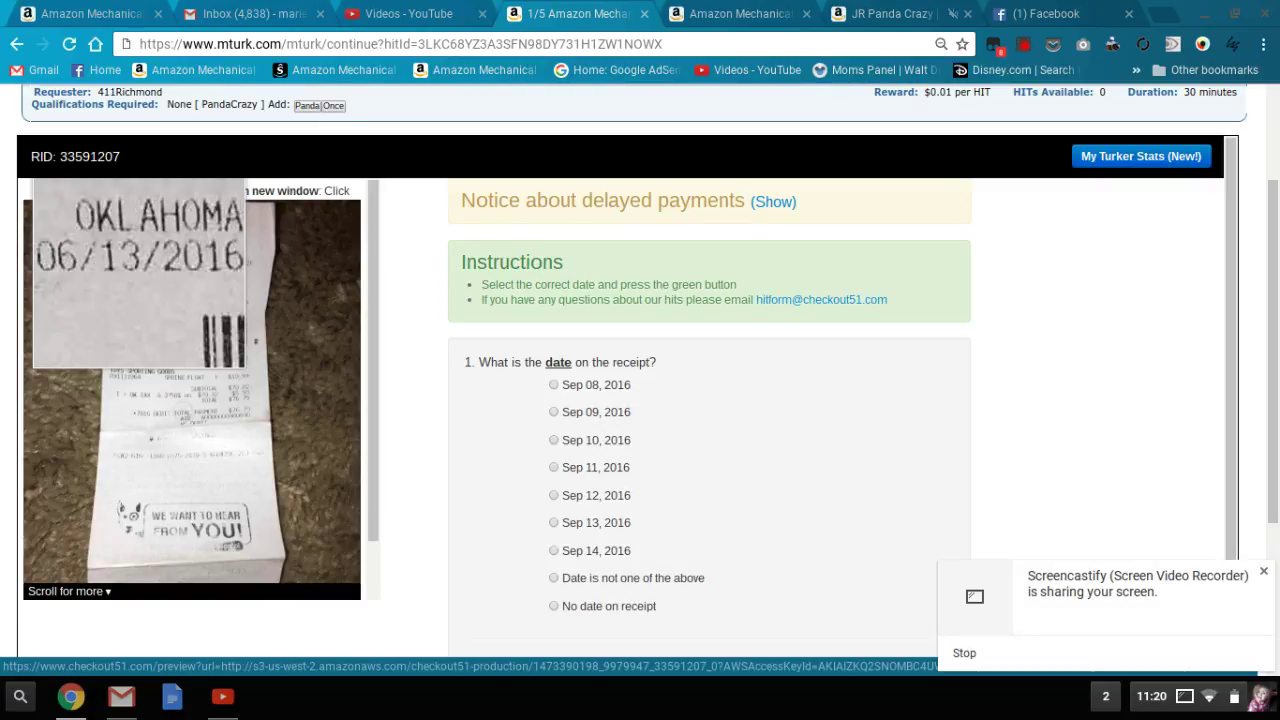
- Mark the date as unlisted, page the calendar back to June 2016, pick 13, submit and confirm
click(558, 580)
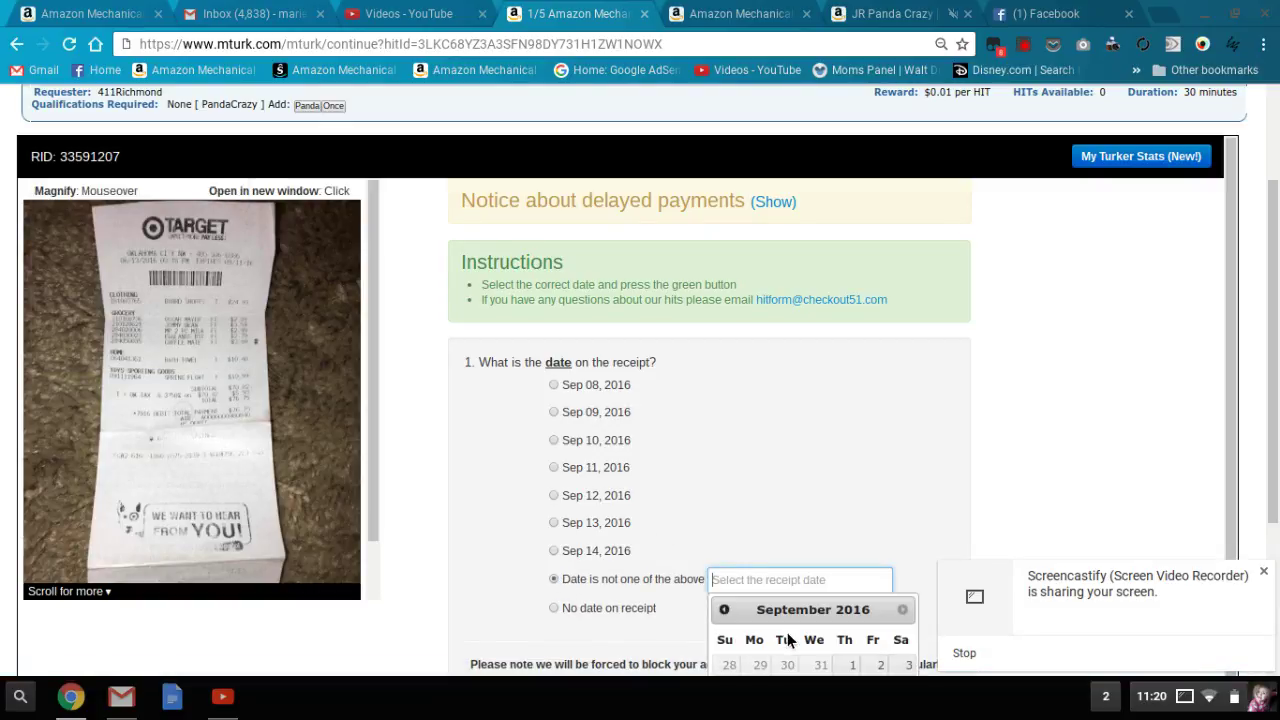
click(725, 612)
click(725, 612)
click(725, 612)
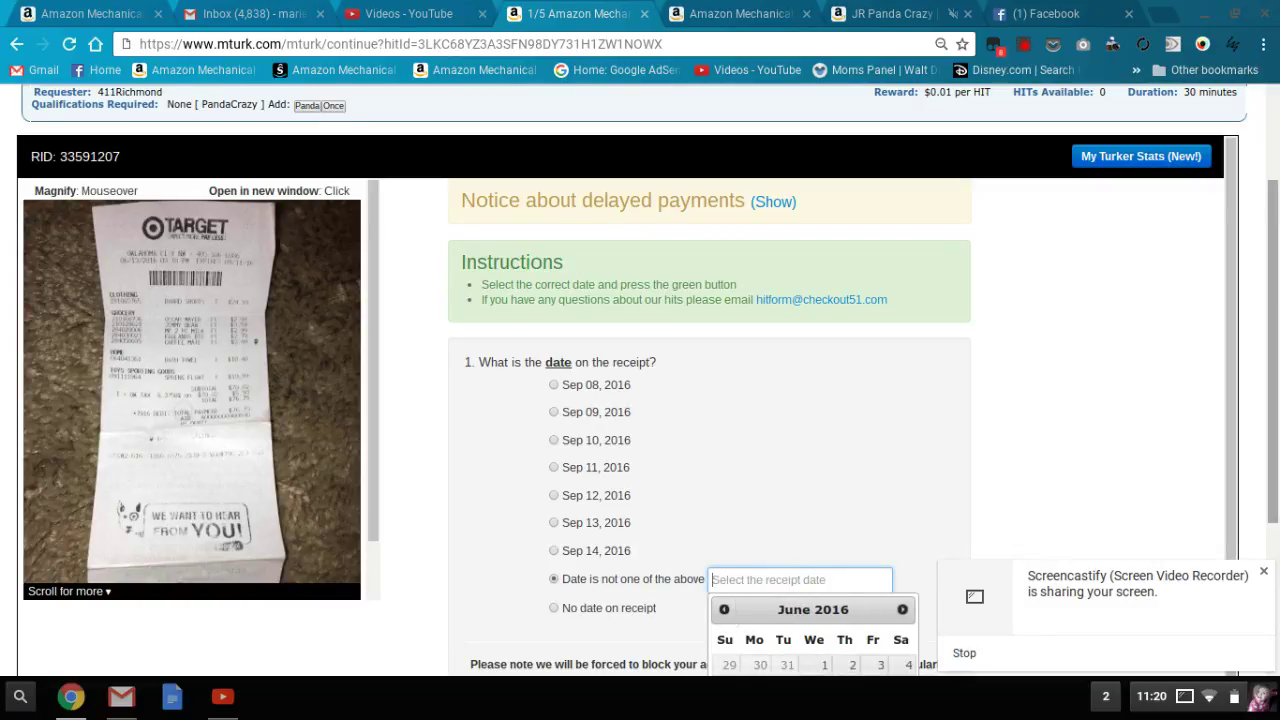
drag(1270, 405, 1270, 472)
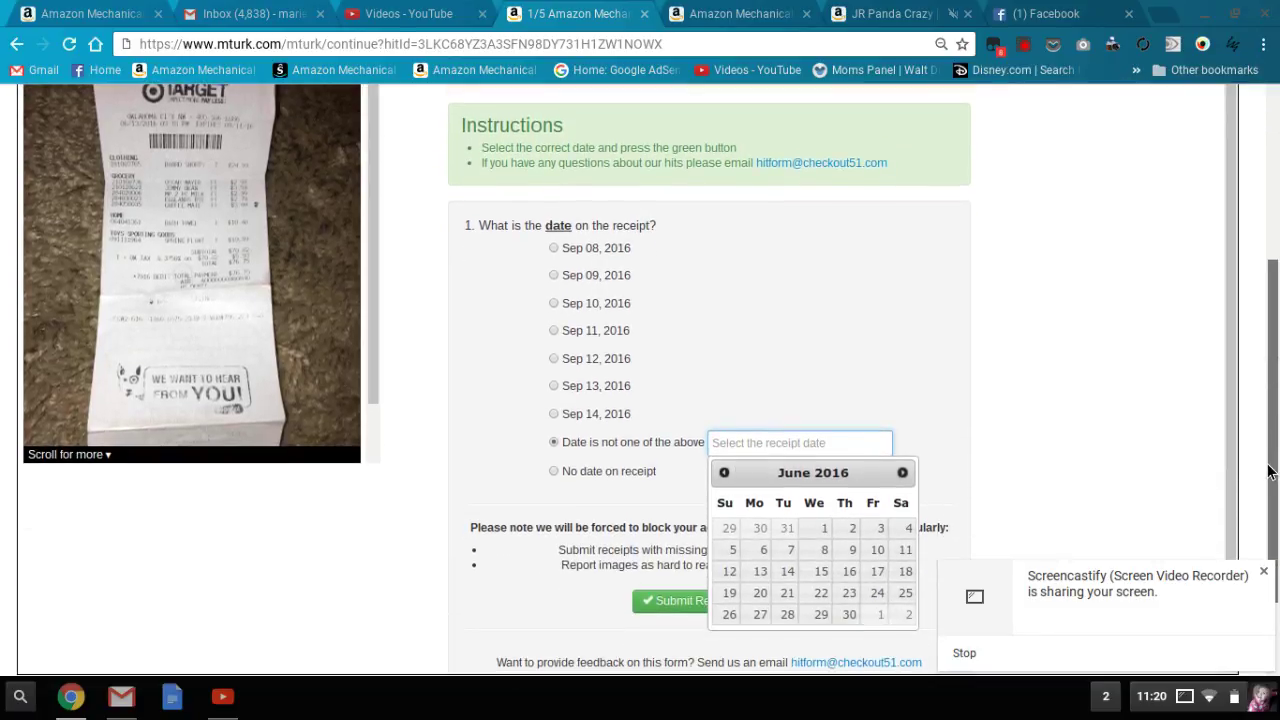
click(760, 572)
click(726, 603)
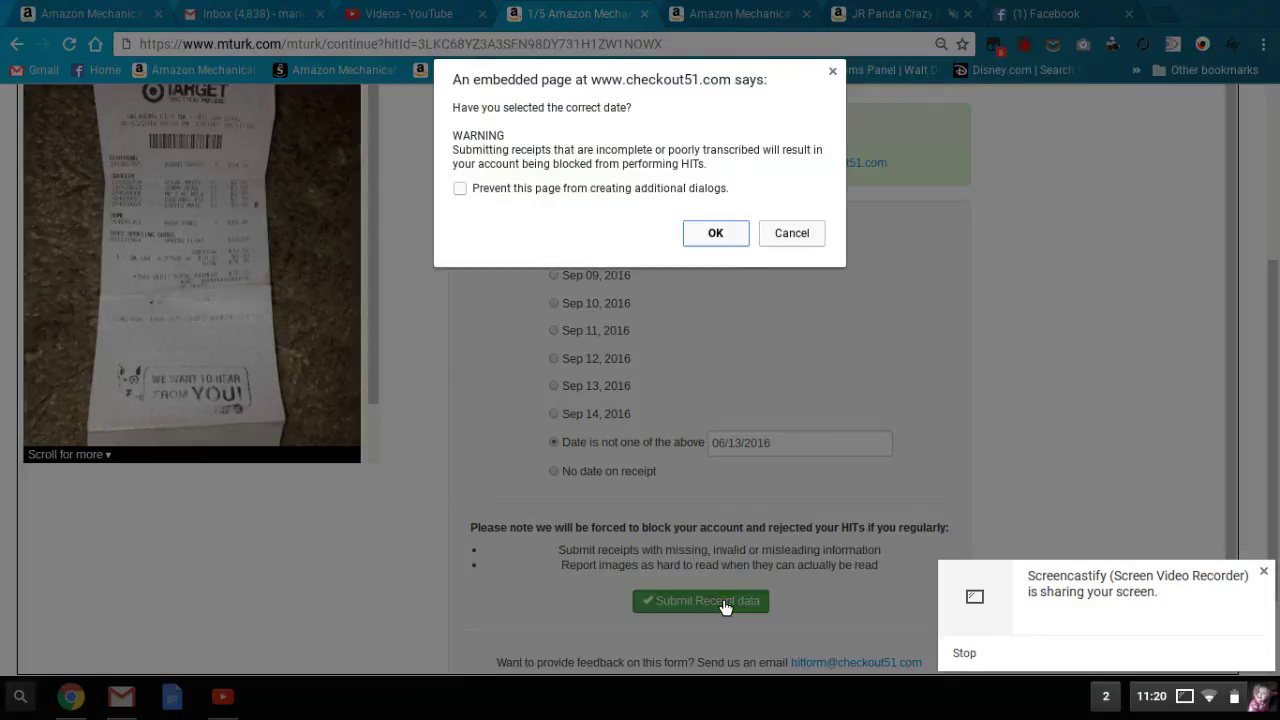
click(700, 232)
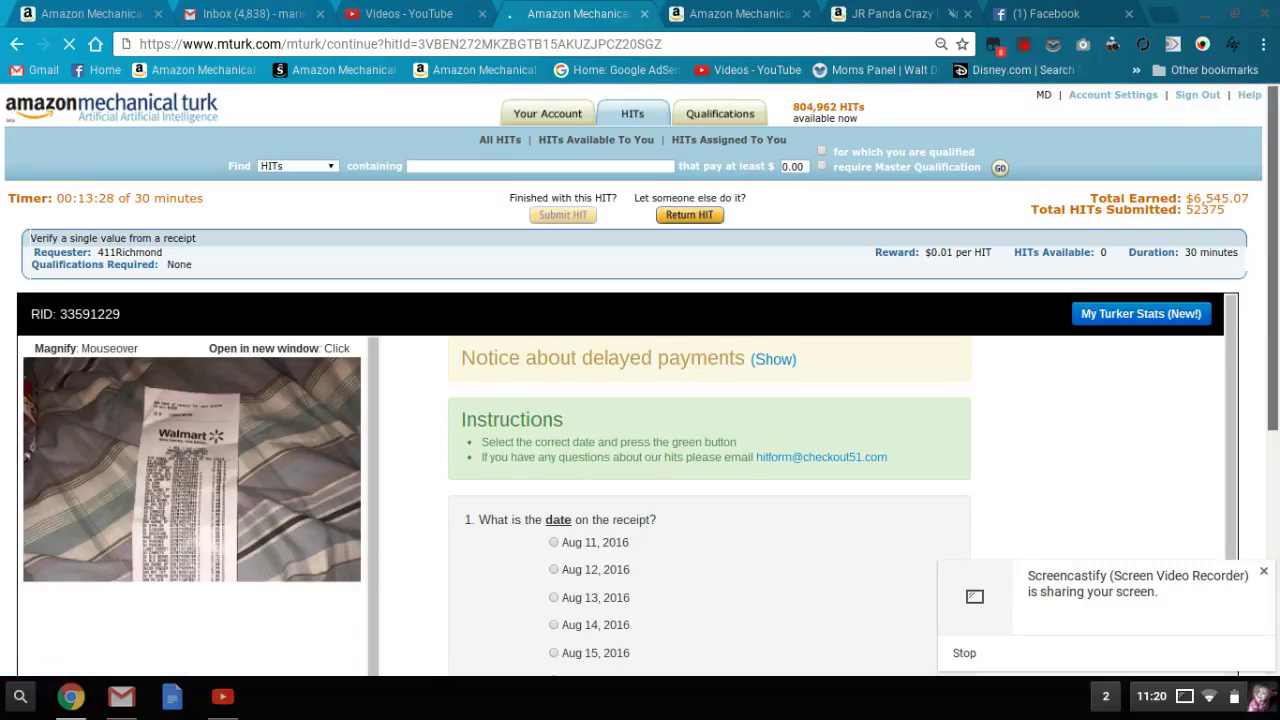
- Choose Sep 08, 2016 as the Walmart receipt date, submit, block further dialogs, and confirm
key(Down)
scroll(810, 460, down, 3)
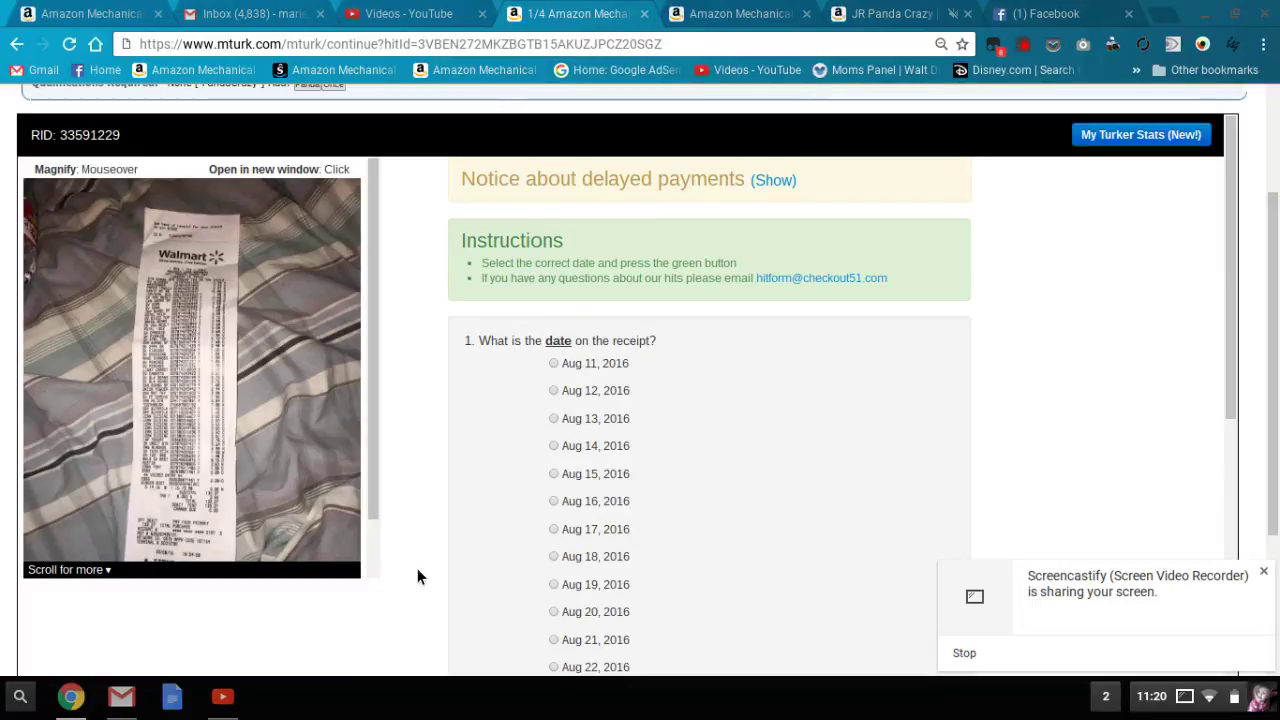
scroll(374, 545, down, 3)
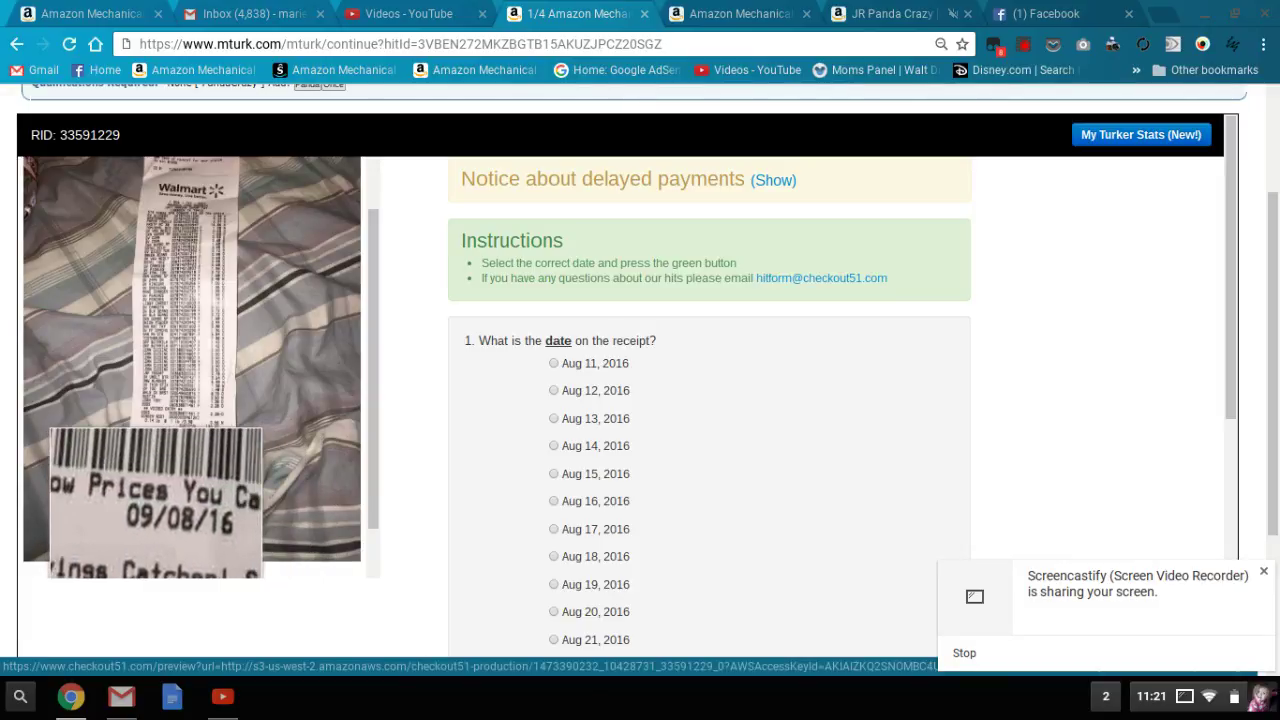
click(1229, 477)
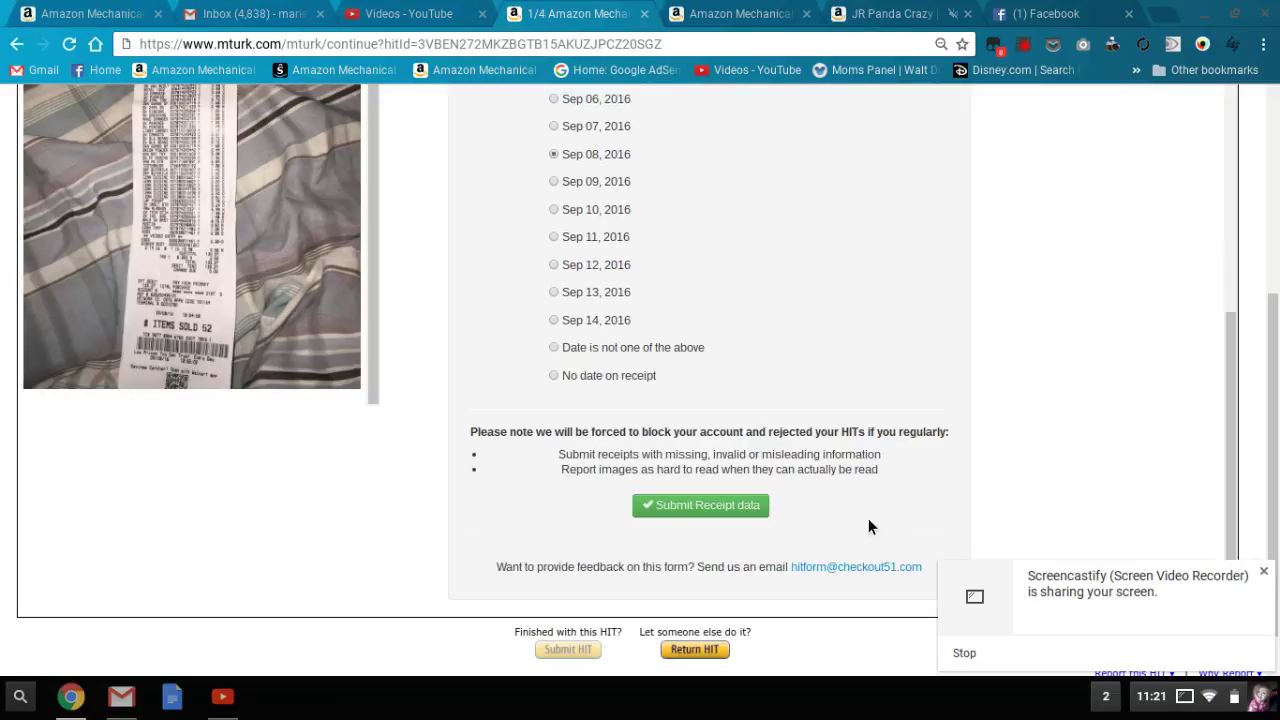
click(745, 507)
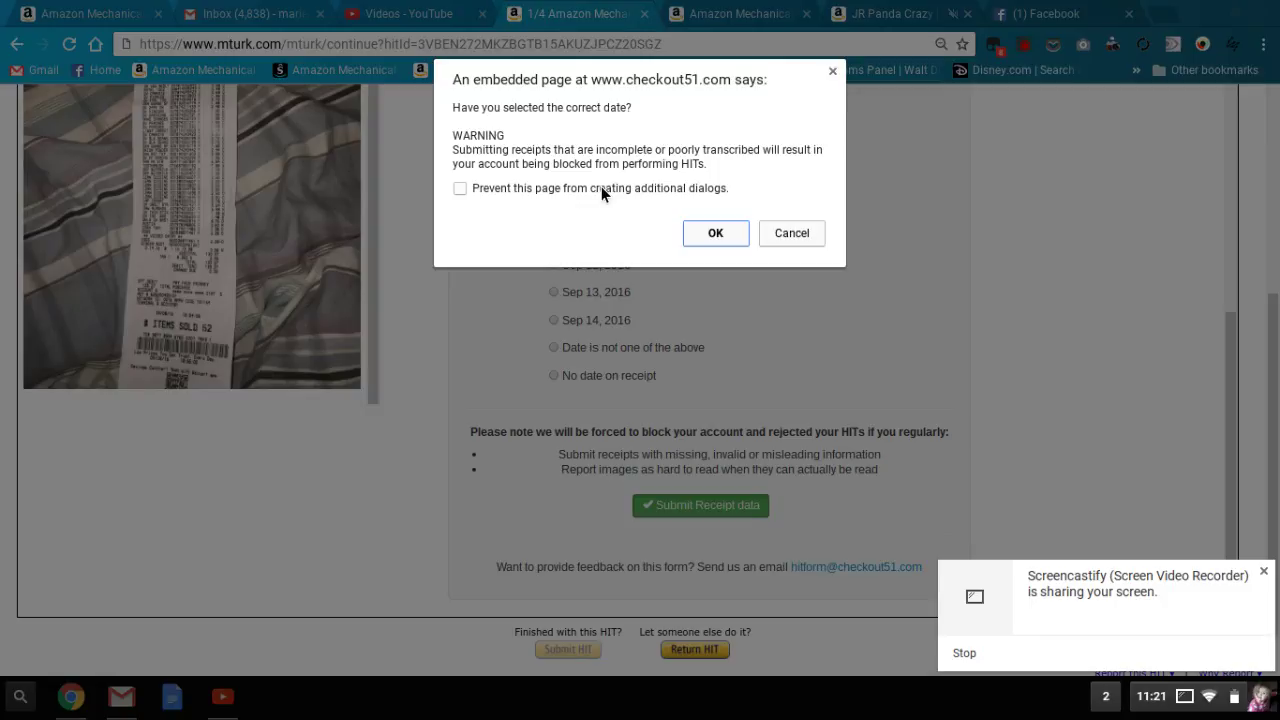
click(602, 189)
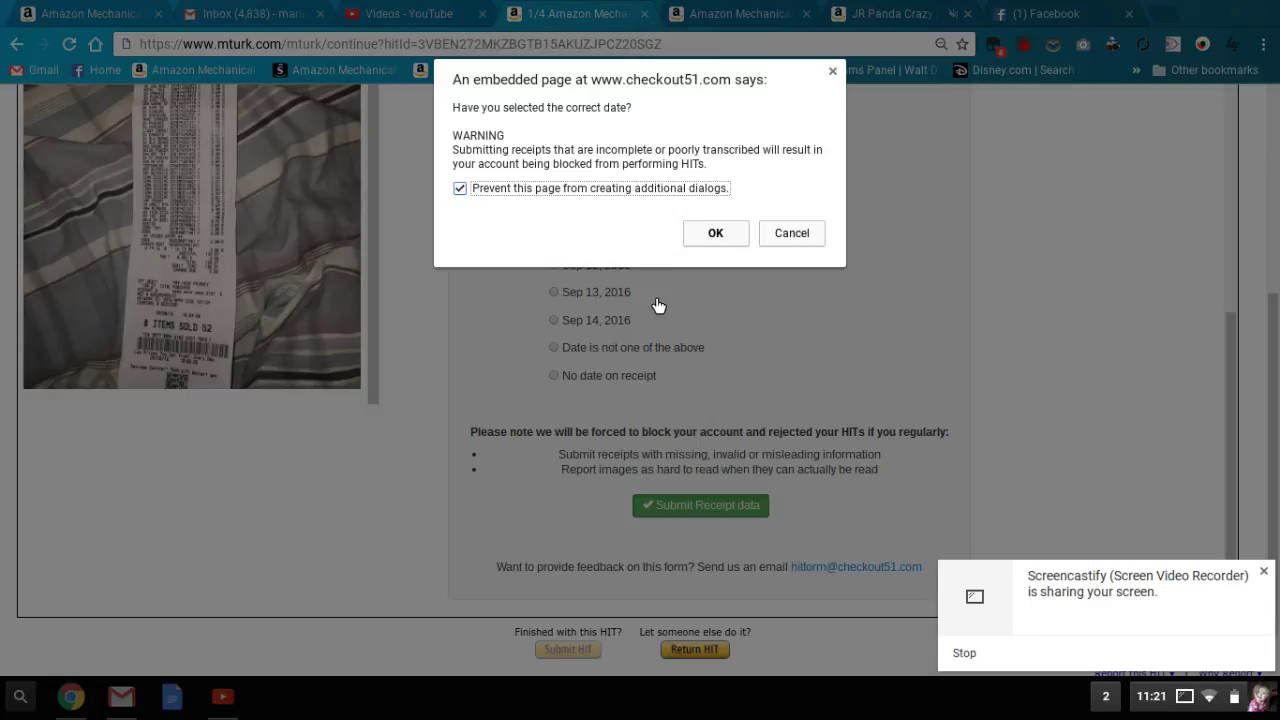
click(713, 234)
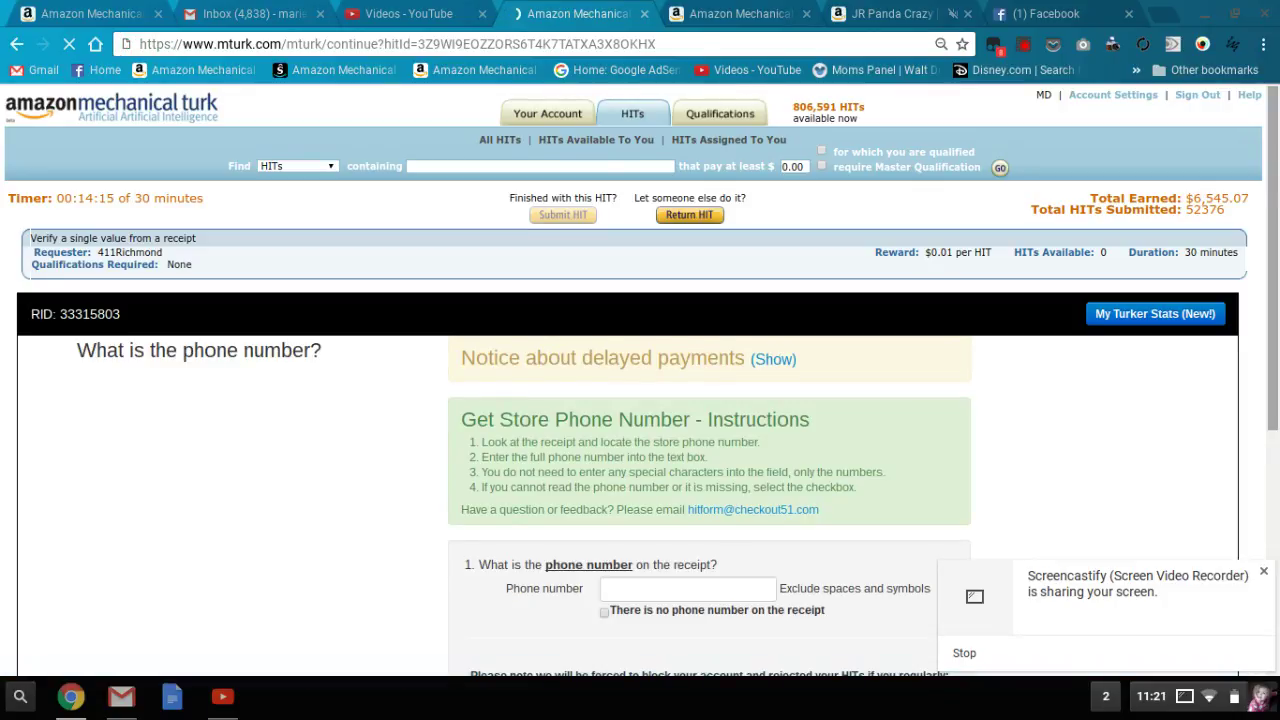
- Enter the store's phone number from the receipt in the Phone number box and submit
scroll(1276, 215, down, 1)
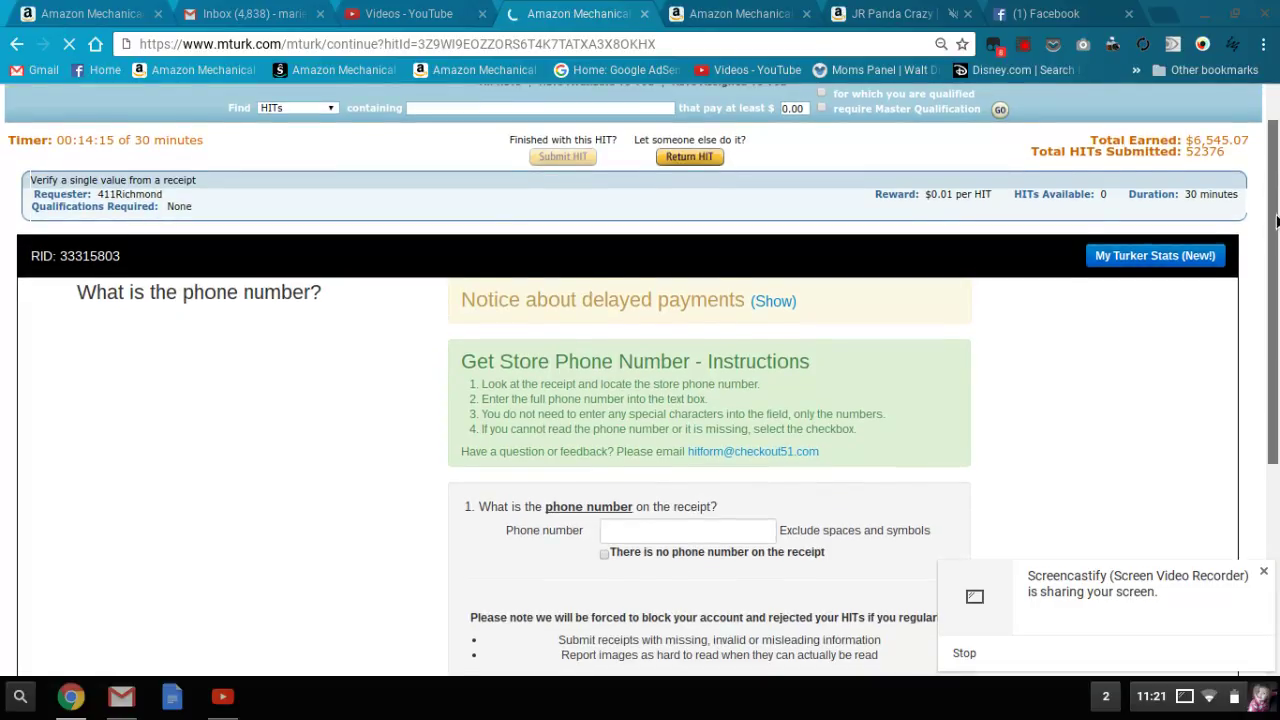
scroll(1276, 240, down, 1)
scroll(1276, 268, down, 2)
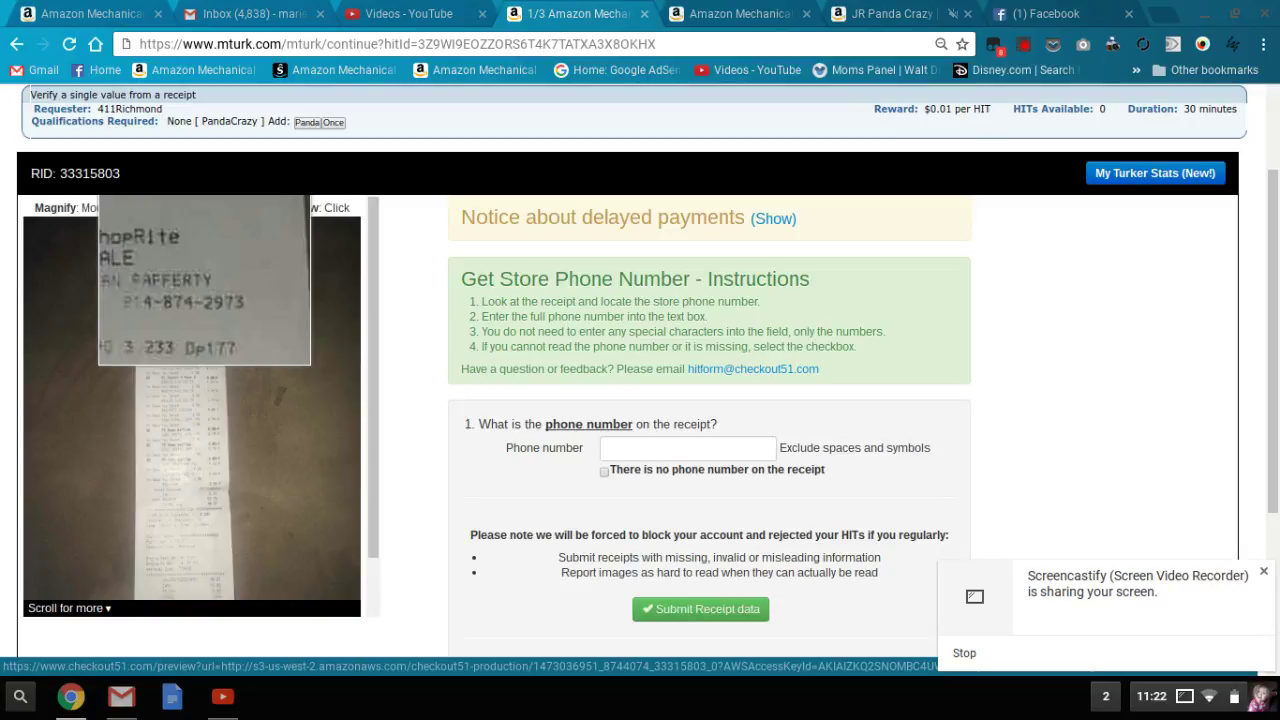
click(633, 456)
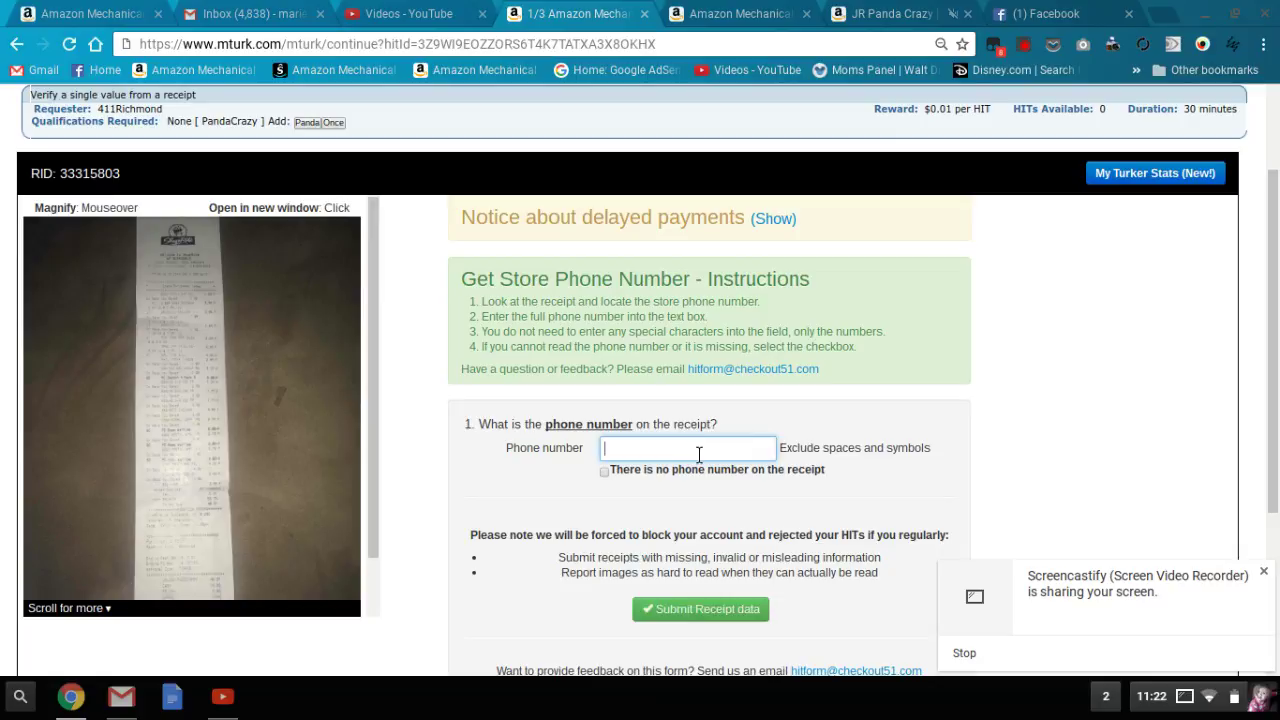
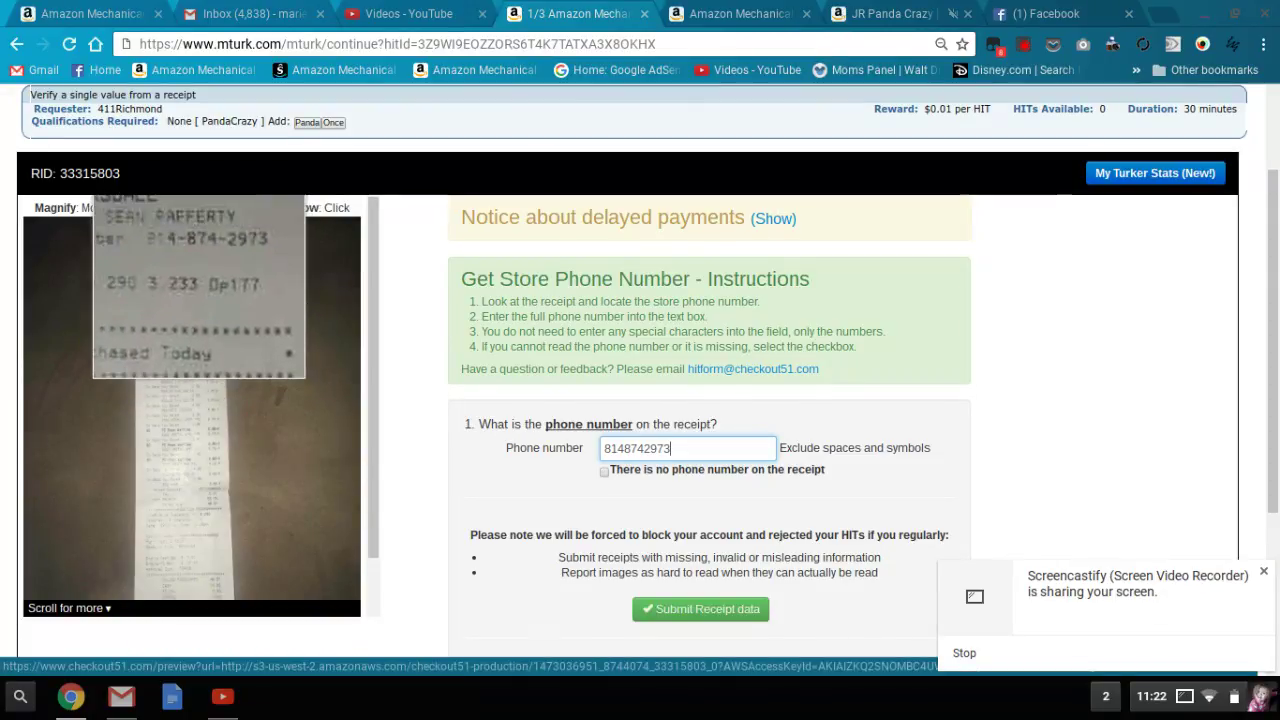
click(729, 612)
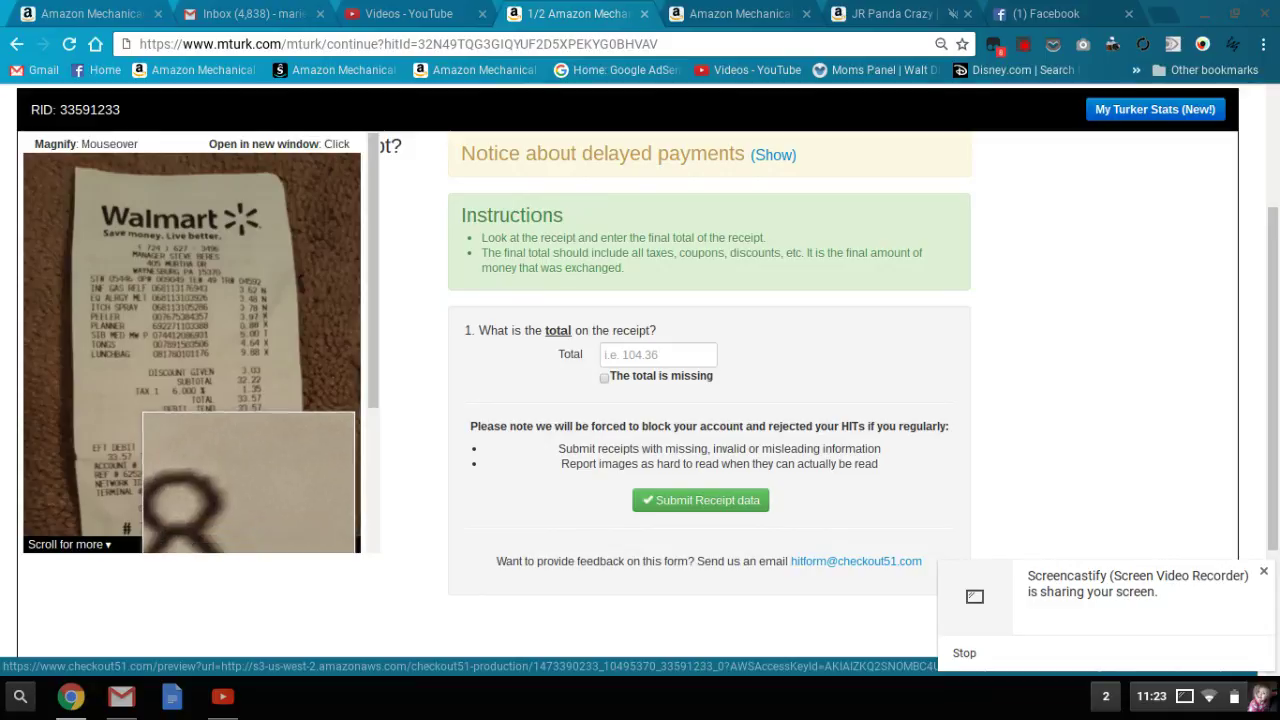
- Enter 33.57 as the Walmart receipt total and submit it
click(660, 358)
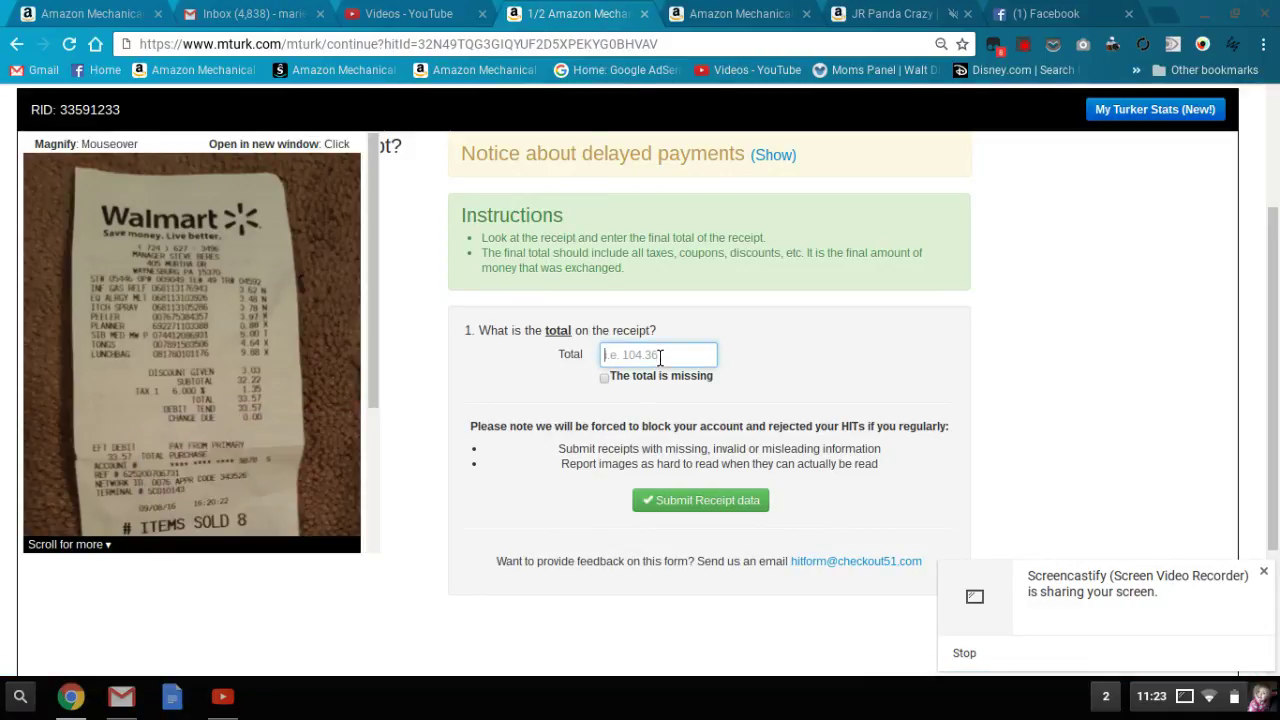
text(33.57)
click(738, 502)
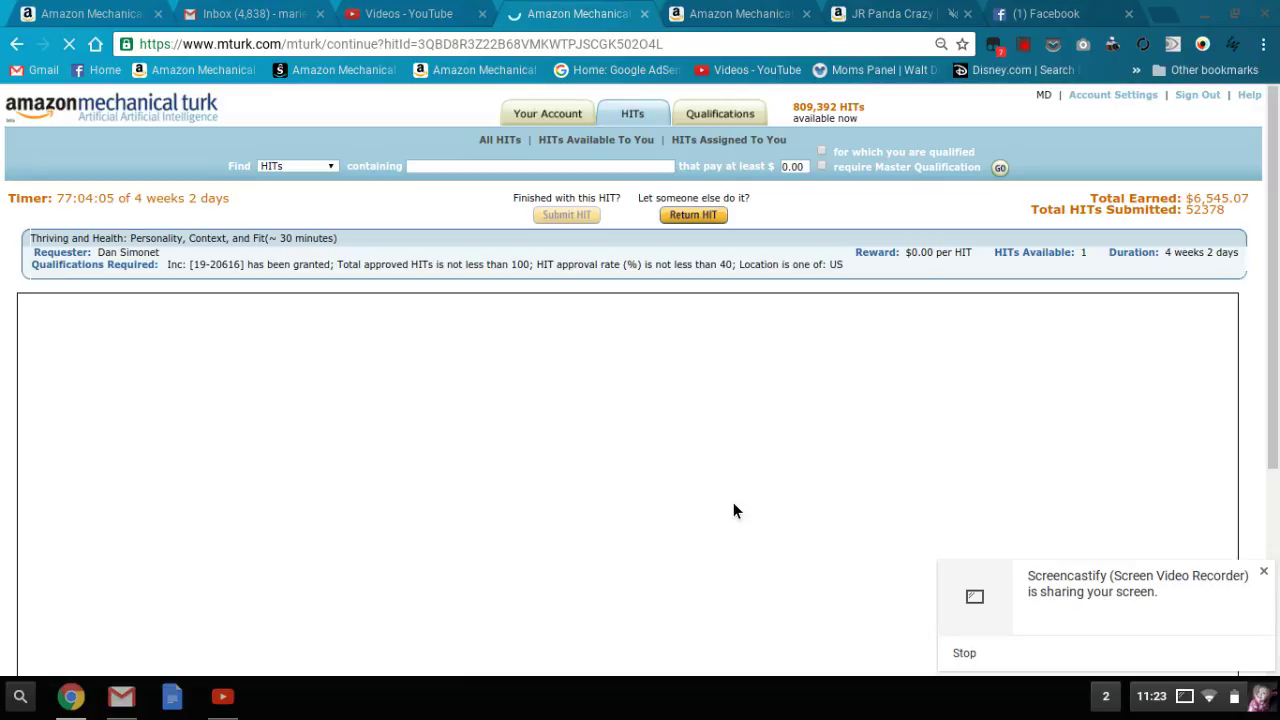
- Scroll down to read the Thriving and Health survey HIT's instructions
scroll(733, 510, down, 2)
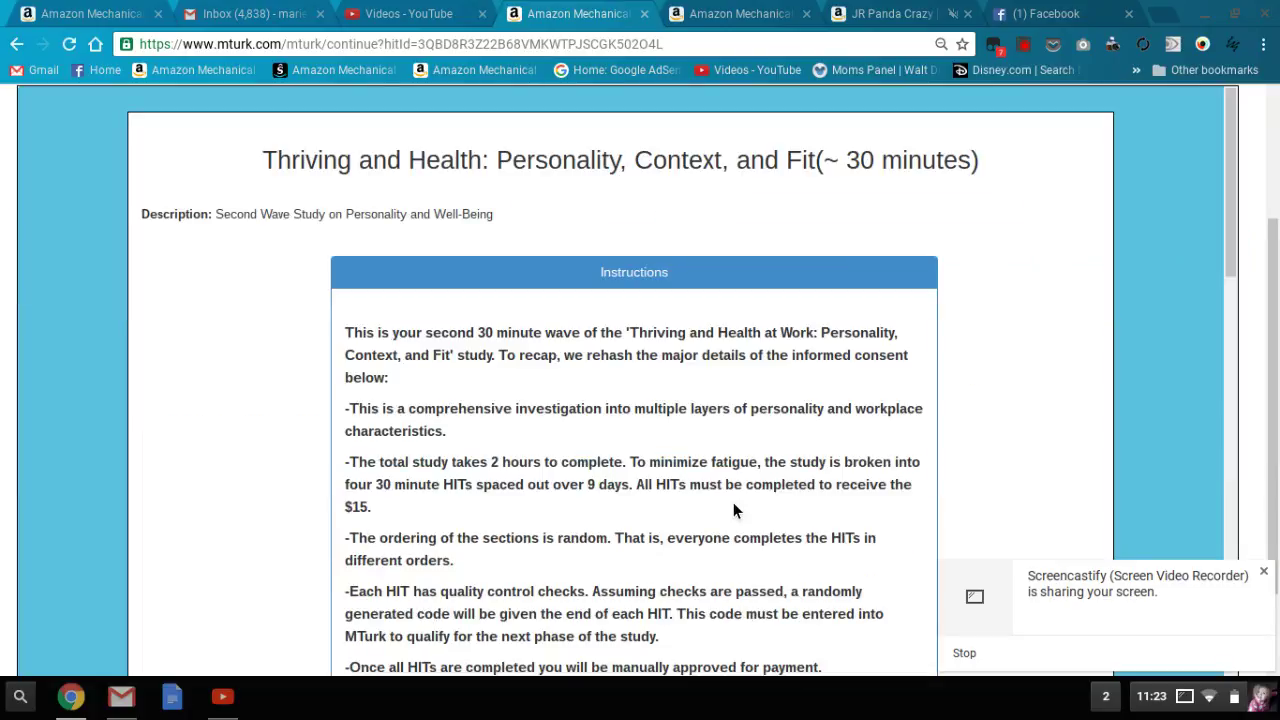